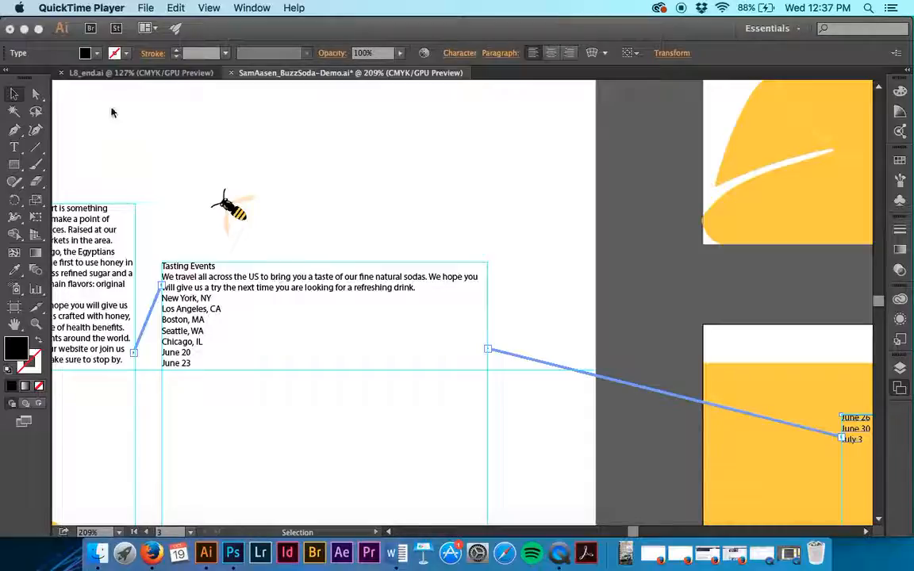
# - Select the opening paragraph of the Buzz Soda story text on the poster for editing
pyautogui.click(94, 72)
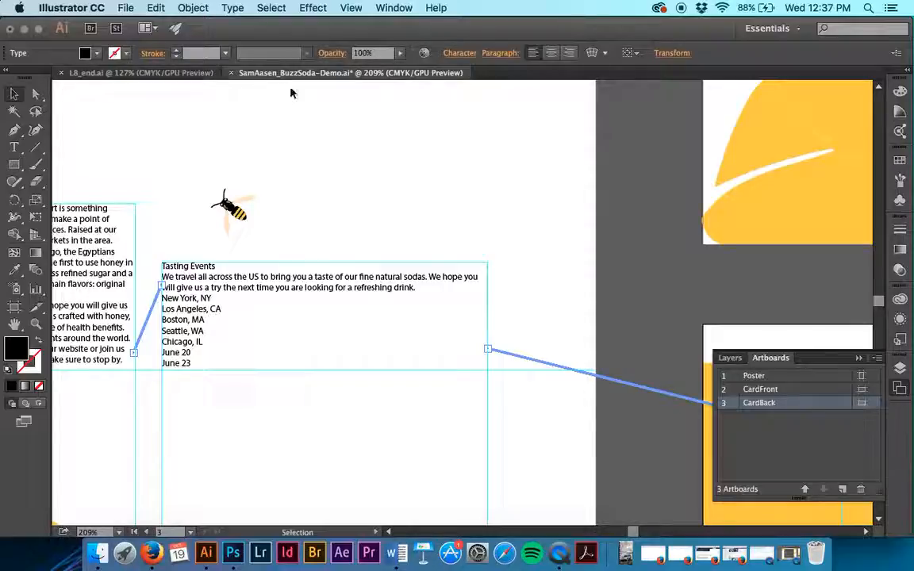
pyautogui.hscroll(-5, 342, 123)
pyautogui.scroll(1, 342, 123)
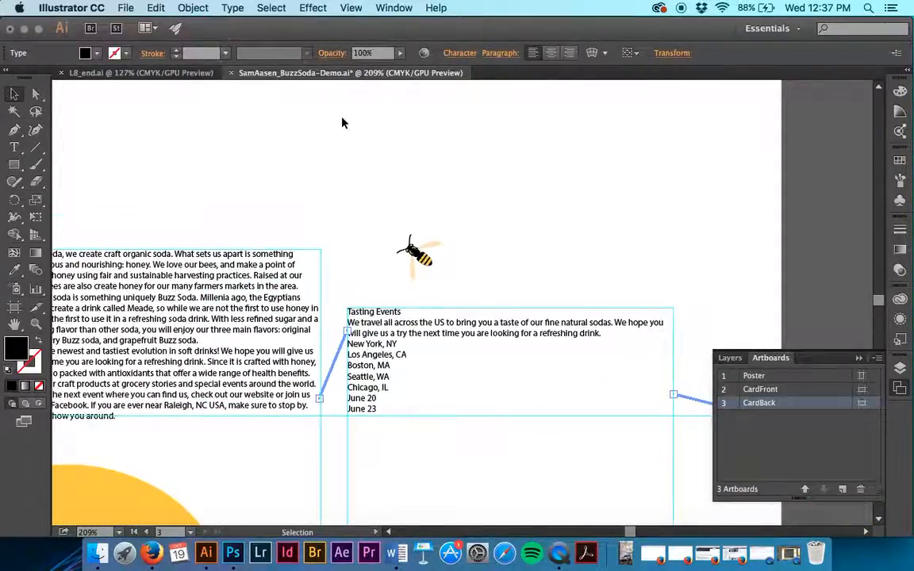
pyautogui.hscroll(-3, 341, 123)
pyautogui.scroll(1, 342, 123)
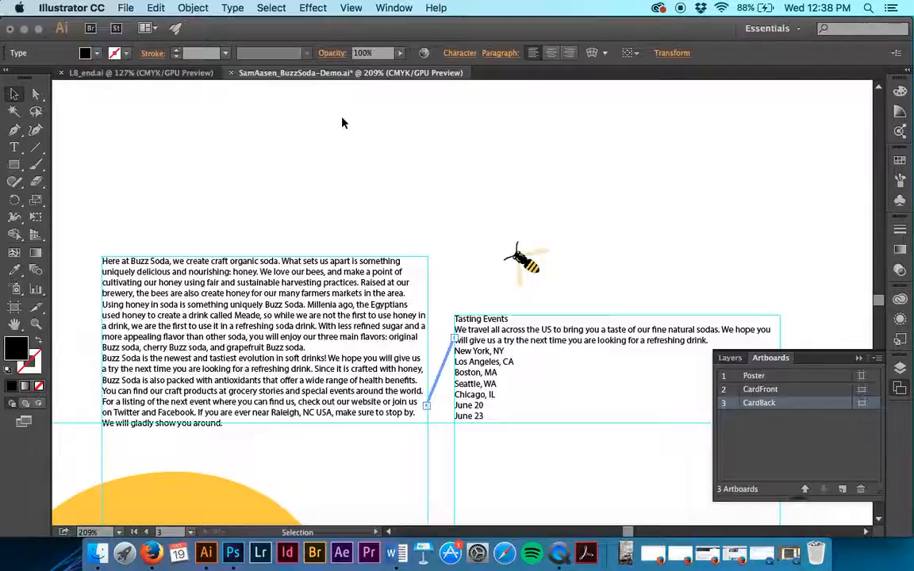
pyautogui.scroll(-2, 343, 122)
pyautogui.hscroll(-2, 343, 122)
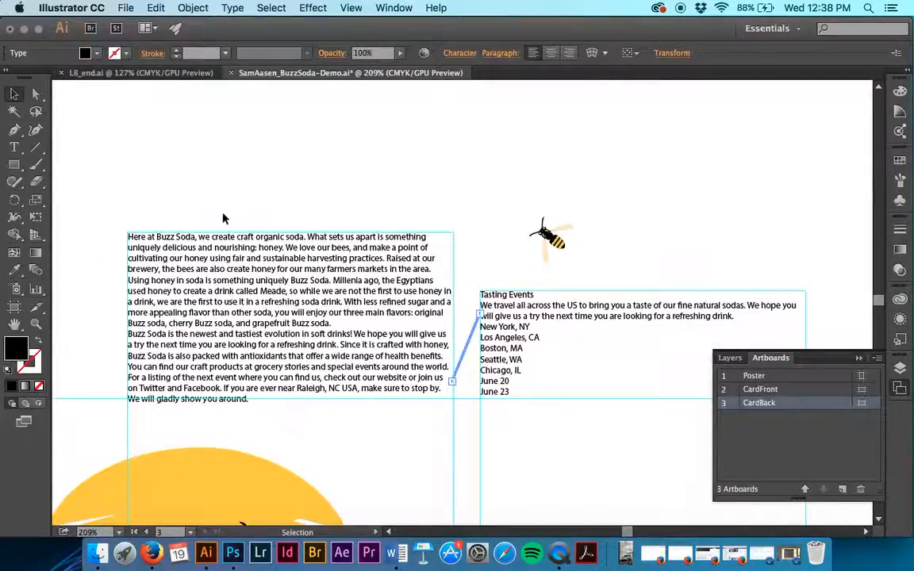
pyautogui.doubleClick(179, 252)
pyautogui.tripleClick(180, 252)
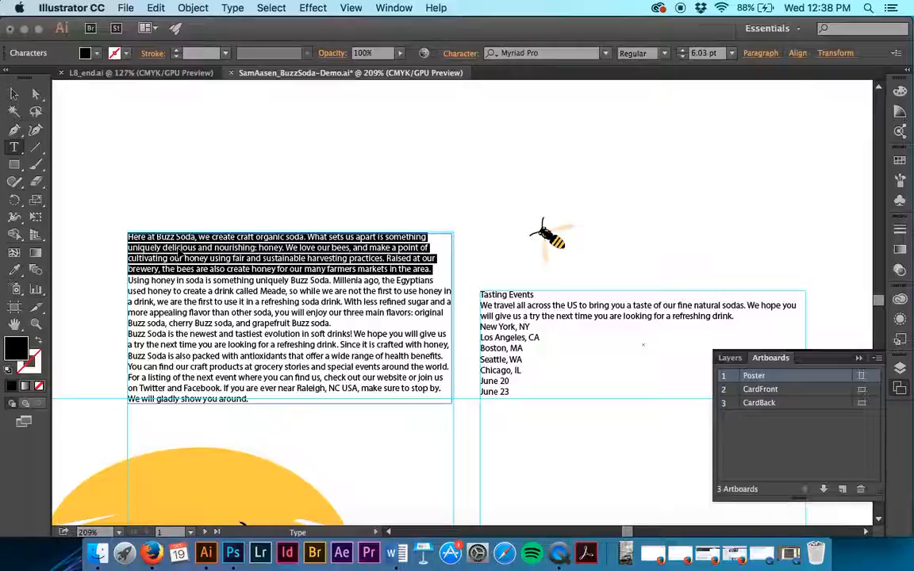
# - Select all the text in the threaded story, from the poster columns through to the card back
pyautogui.hscroll(10, 179, 253)
pyautogui.hscroll(-8, 179, 253)
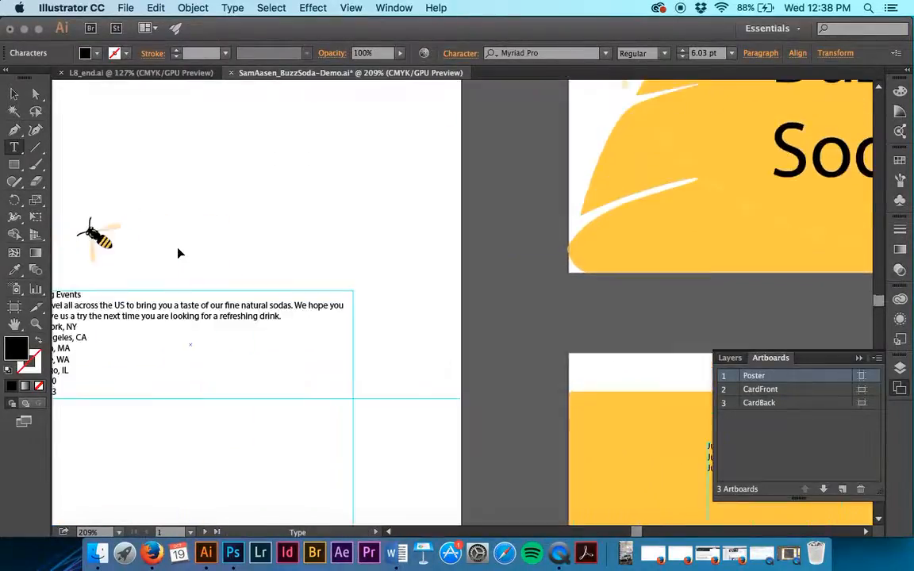
pyautogui.scroll(2, 179, 253)
pyautogui.hscroll(-3, 178, 253)
pyautogui.hotkey('ctrl', 'a')
pyautogui.hscroll(15, 177, 250)
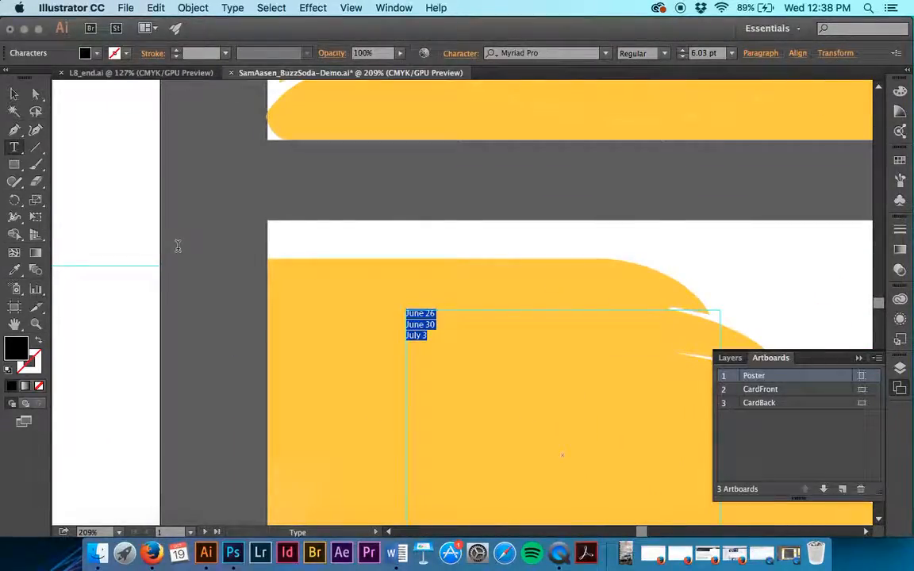
# - Try the Microsoft Sans Serif and MV Boli fonts on the selected threaded text
pyautogui.hscroll(-17, 177, 246)
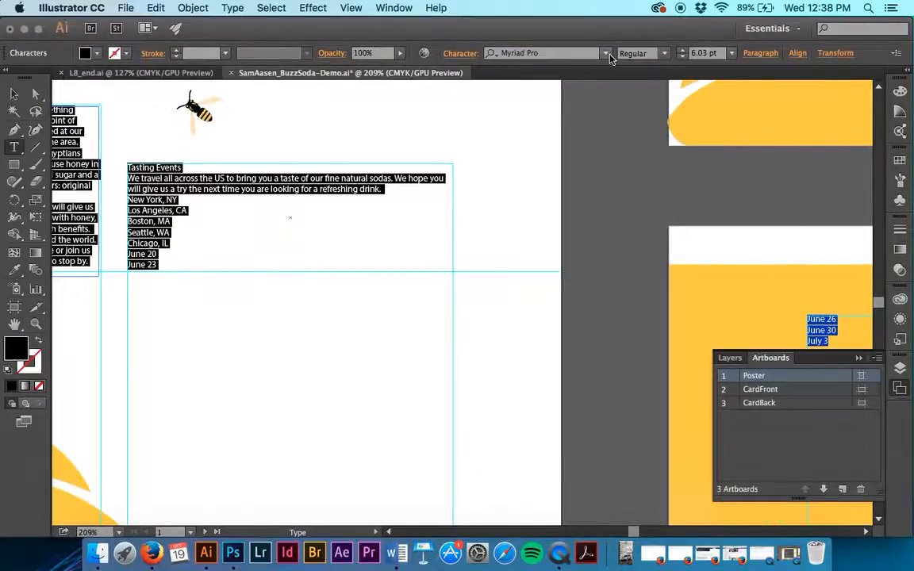
pyautogui.click(606, 54)
pyautogui.click(602, 106)
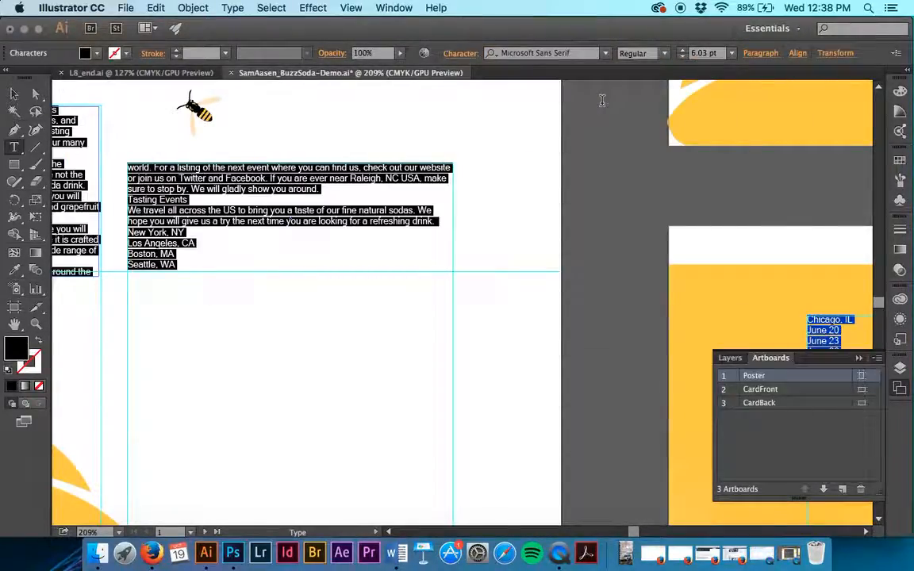
pyautogui.click(605, 54)
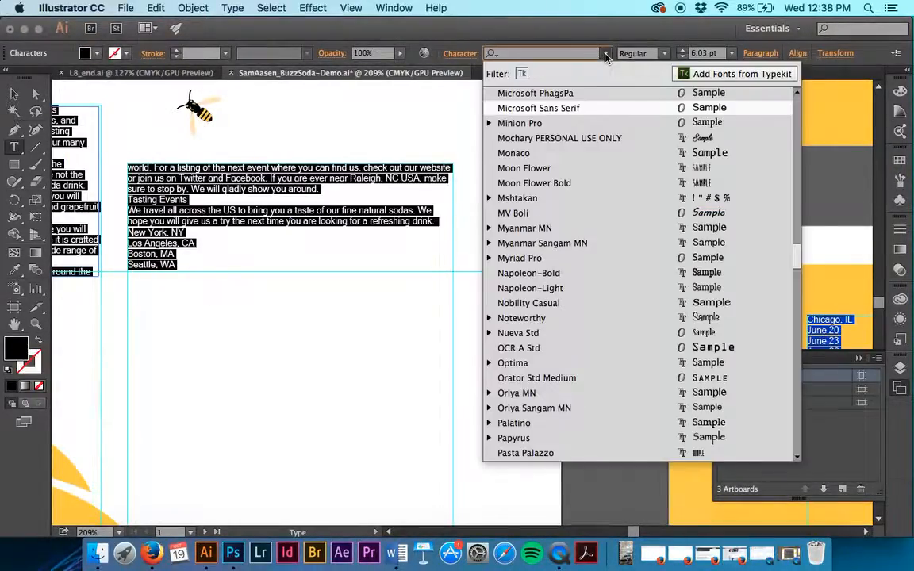
pyautogui.click(580, 214)
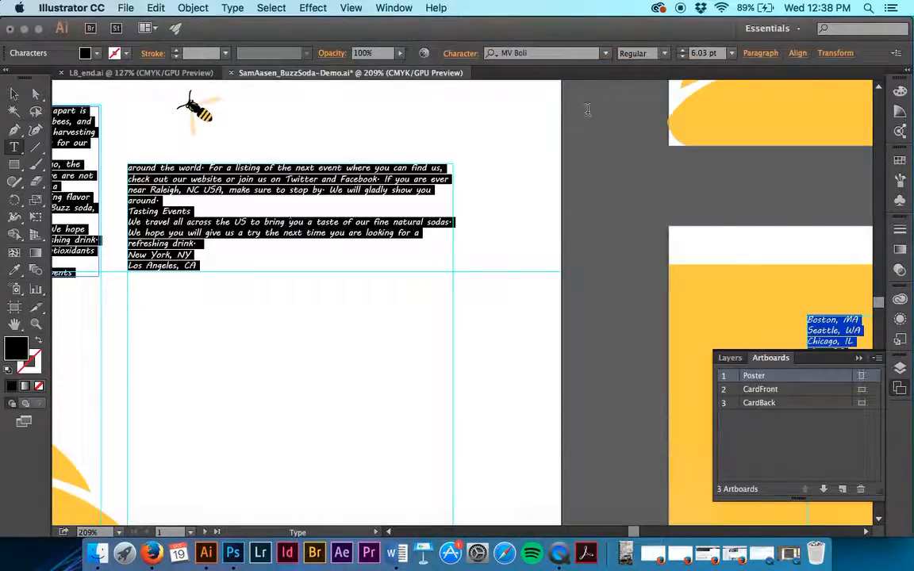
# - Try the Academic M54 font on the selected threaded text
pyautogui.click(605, 53)
pyautogui.scroll(15, 587, 165)
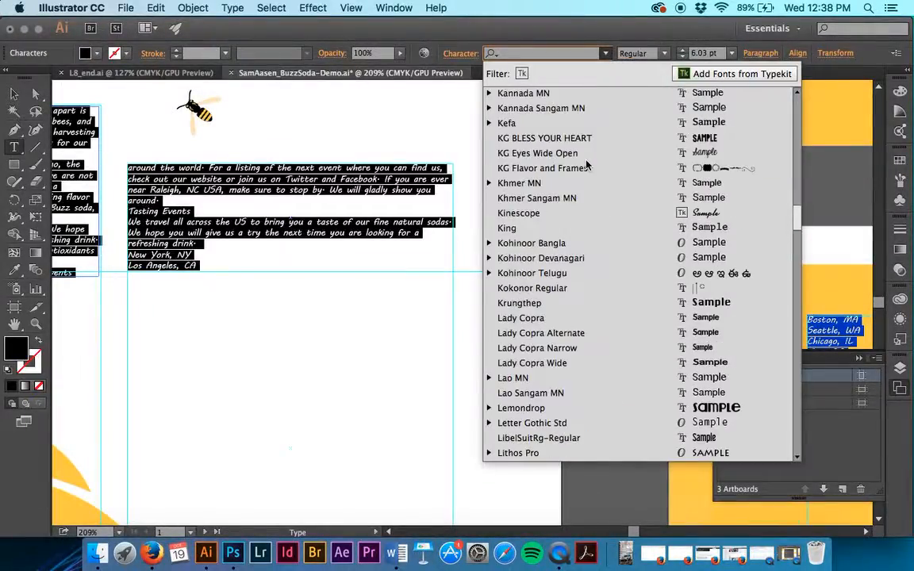
pyautogui.scroll(3, 587, 164)
pyautogui.scroll(-5, 587, 164)
pyautogui.scroll(5, 587, 164)
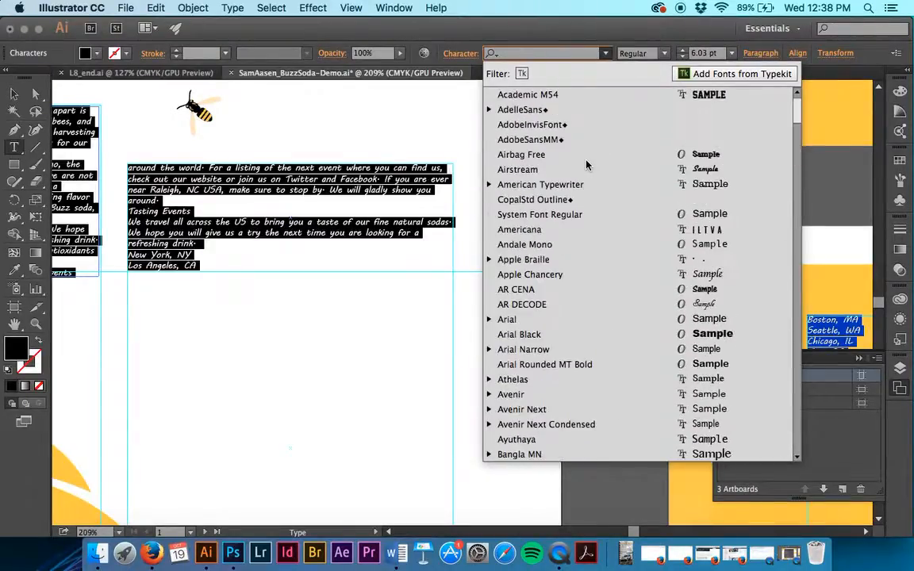
pyautogui.click(527, 92)
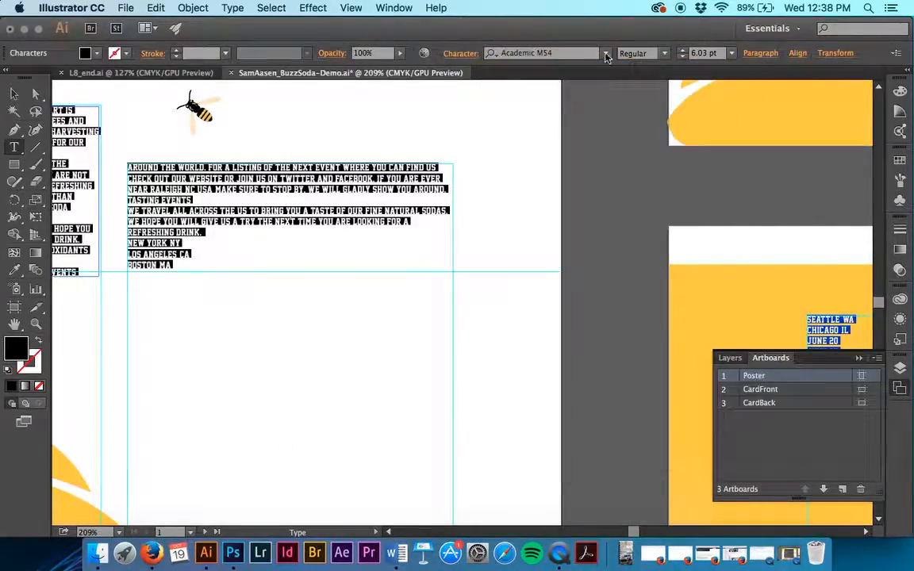
# - Set the font of the selected threaded text to Andale Mono
pyautogui.click(607, 53)
pyautogui.click(600, 239)
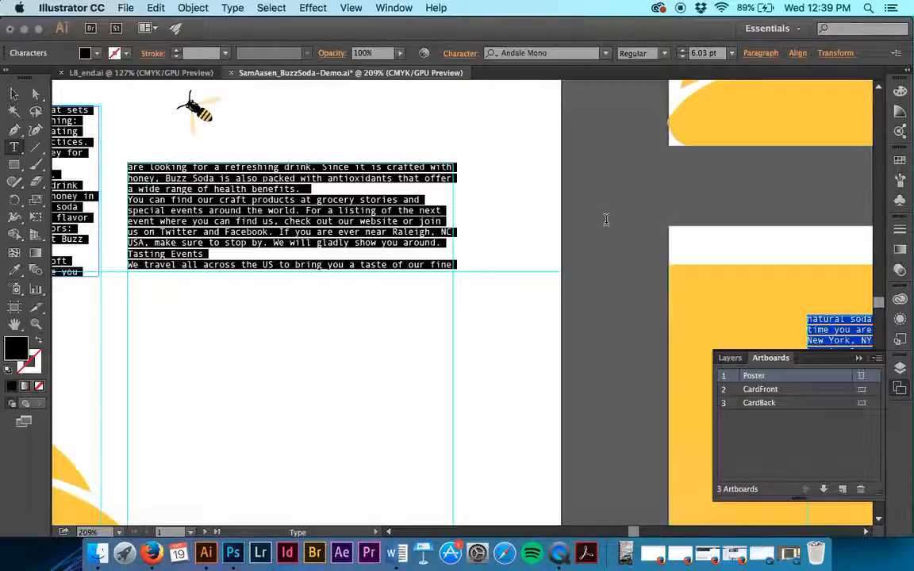
# - Open the Adobe Typekit website to add fonts and filter its library to the Sans Serif classification
pyautogui.click(605, 53)
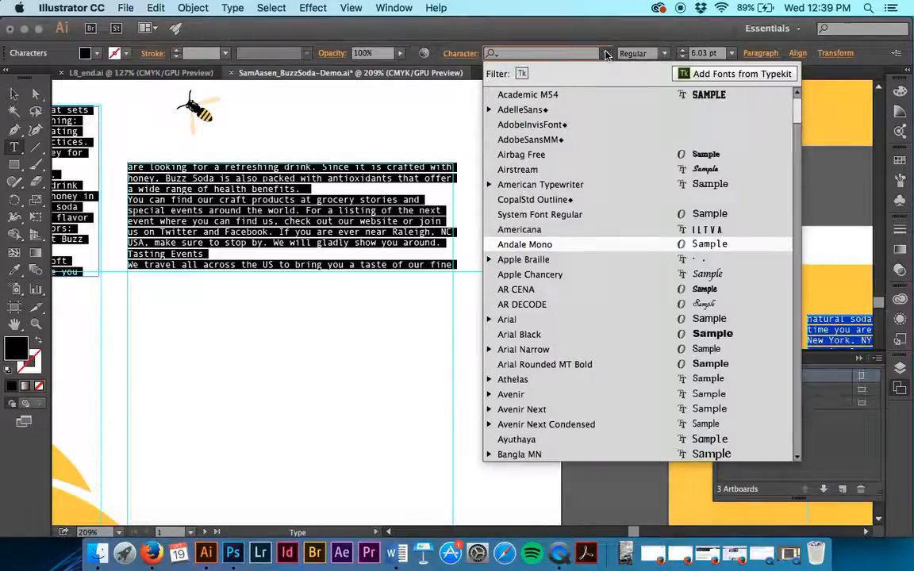
pyautogui.click(711, 75)
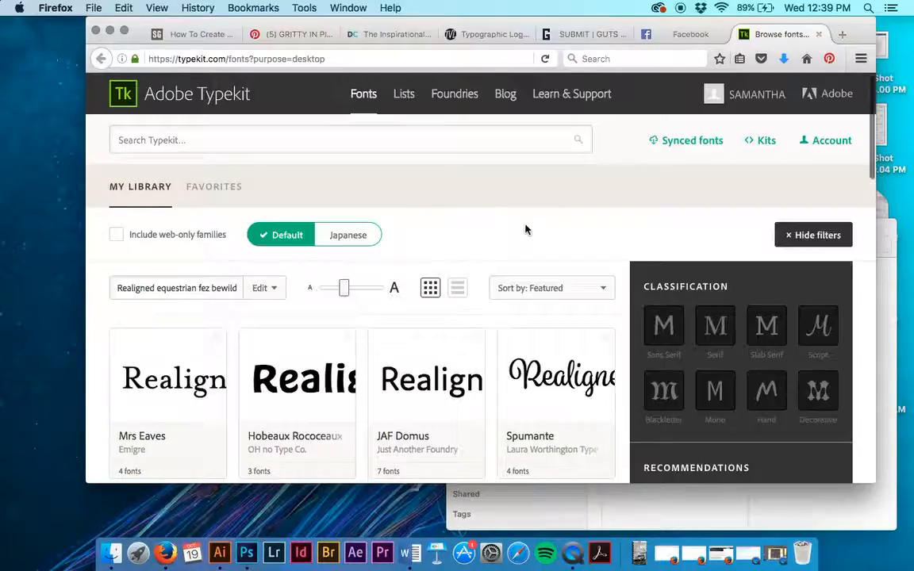
pyautogui.click(664, 329)
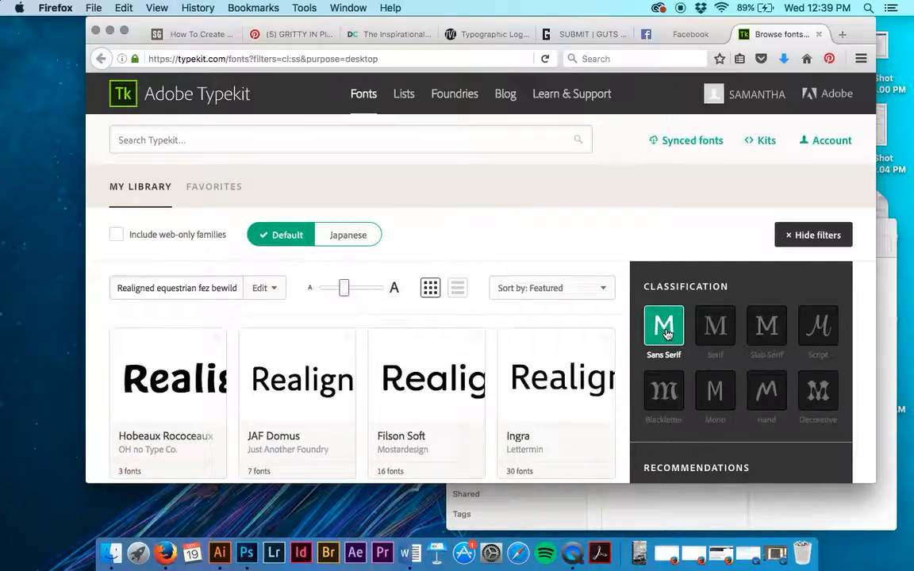
# - Browse the sans serif families in the Typekit library and sort them by name
pyautogui.scroll(-3, 492, 460)
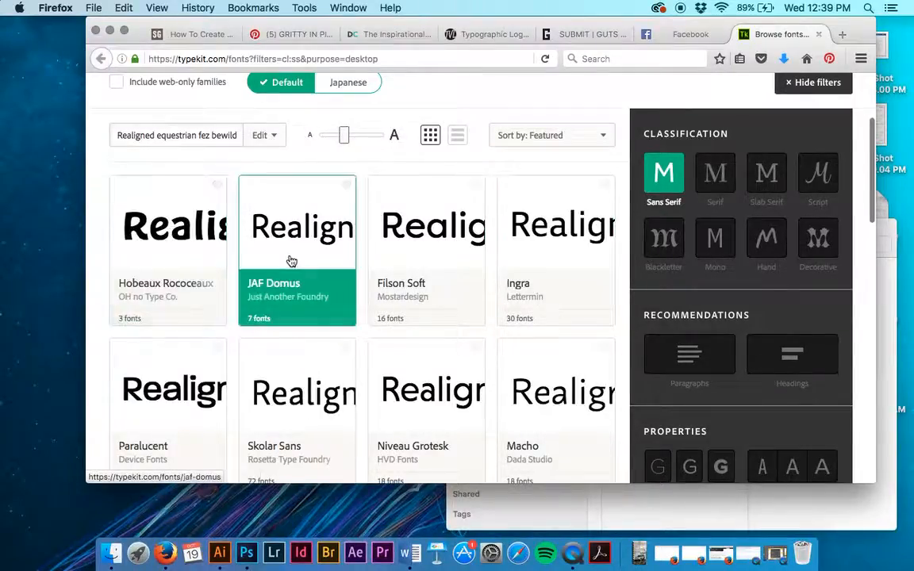
pyautogui.scroll(-1, 291, 262)
pyautogui.scroll(-2, 291, 262)
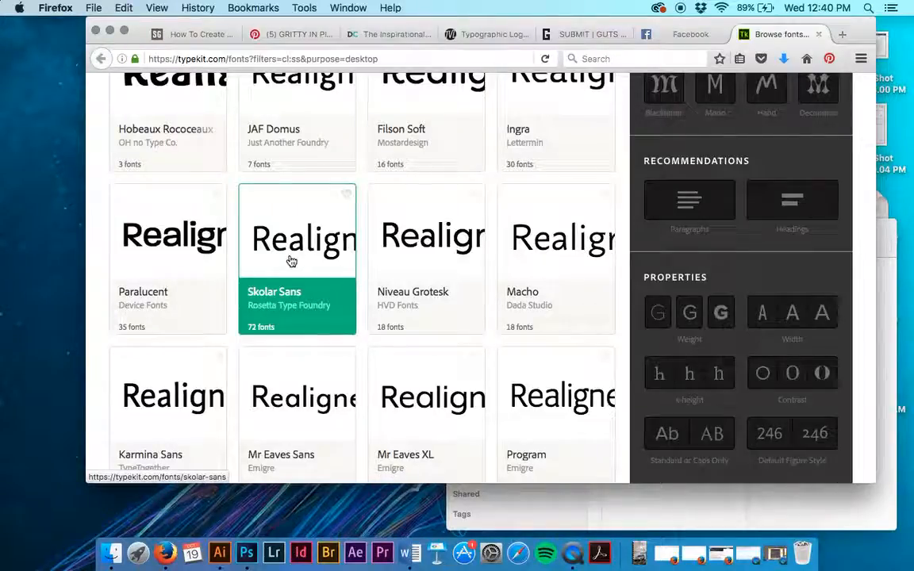
pyautogui.scroll(-5, 291, 262)
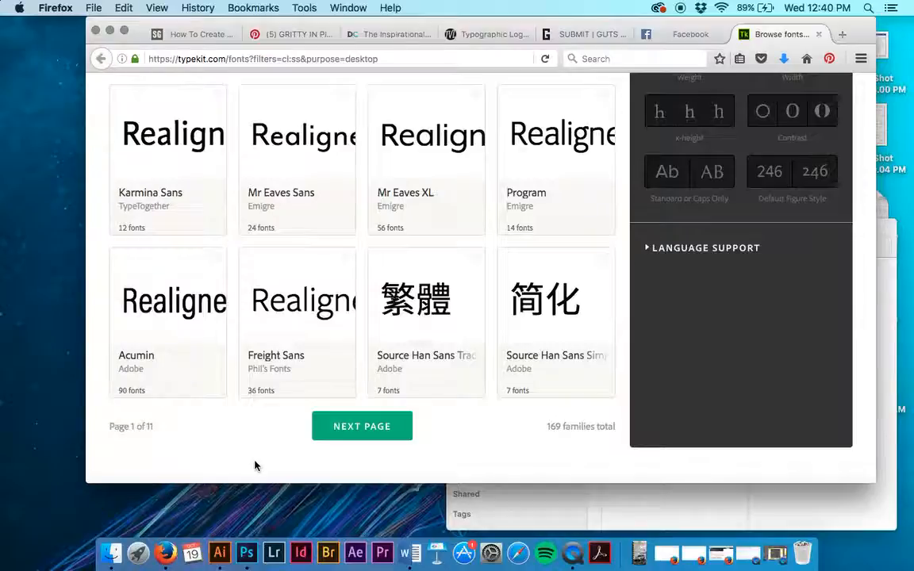
pyautogui.scroll(10, 254, 465)
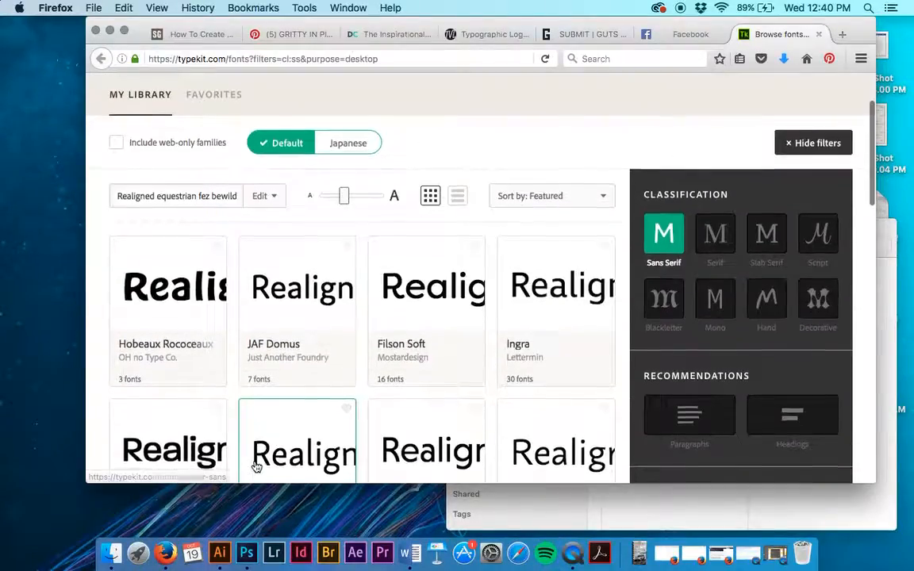
pyautogui.scroll(-2, 254, 466)
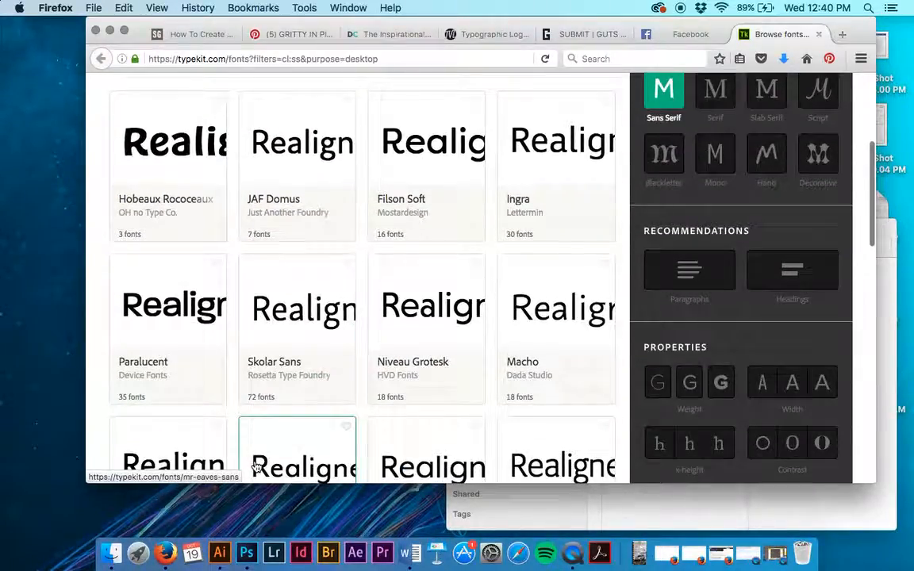
pyautogui.scroll(2, 255, 465)
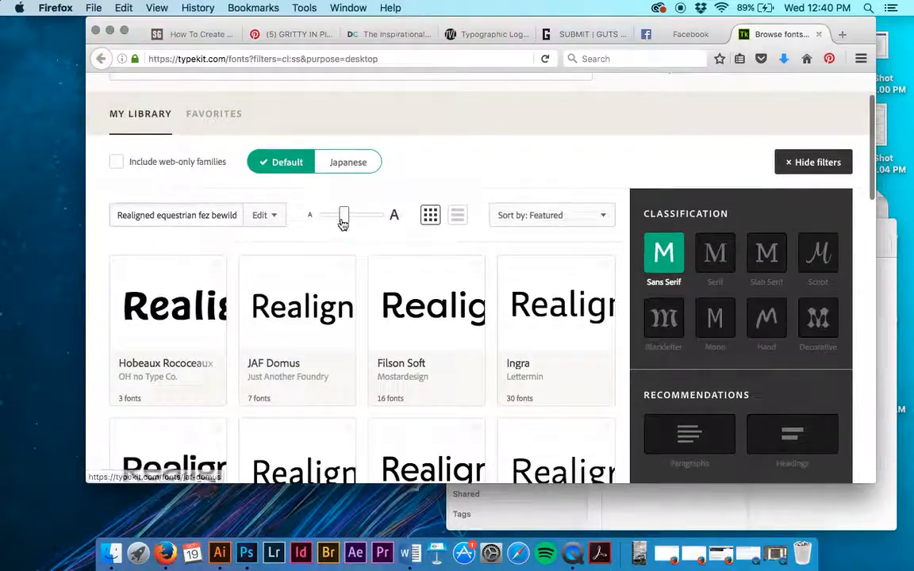
pyautogui.click(550, 226)
pyautogui.click(542, 263)
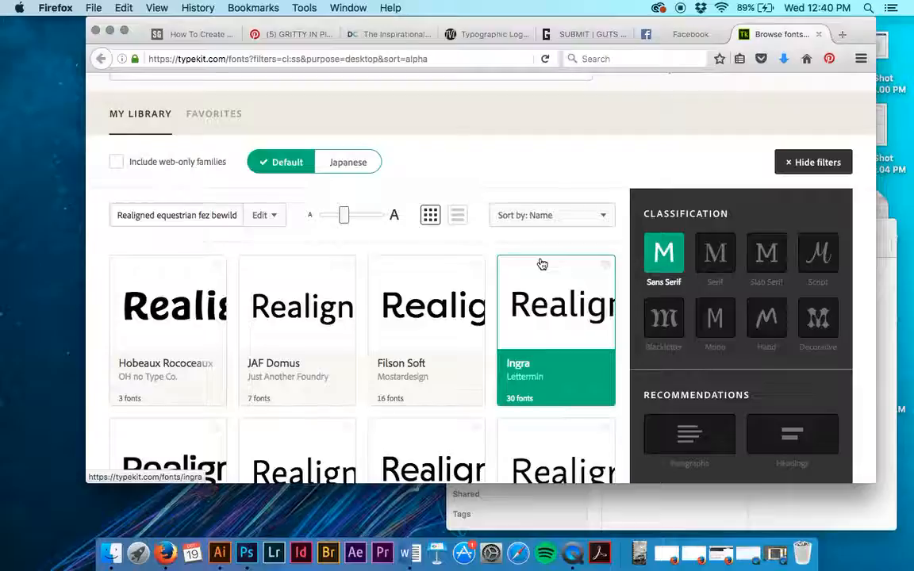
# - Open the Adelle Sans family and examine which of its styles can be synced and which are web only
pyautogui.scroll(-3, 464, 307)
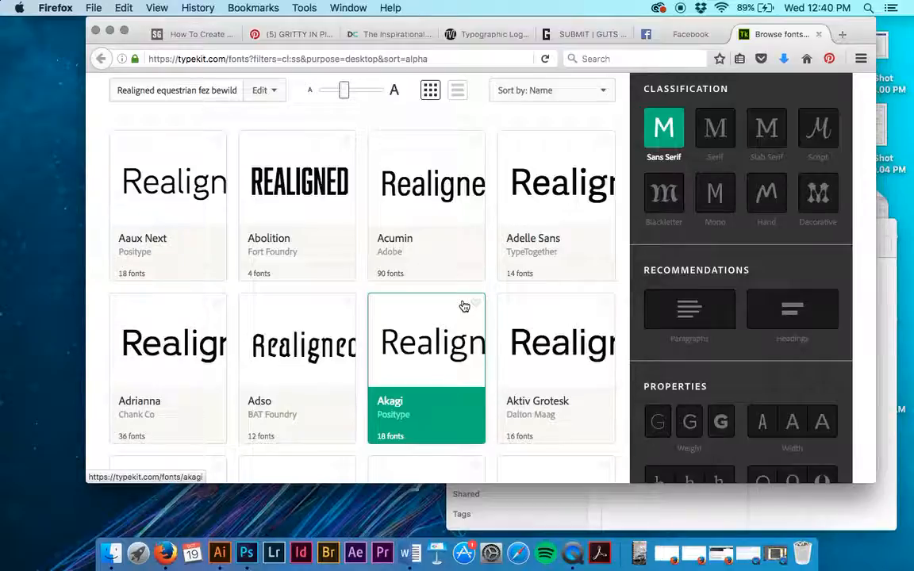
pyautogui.scroll(3, 563, 204)
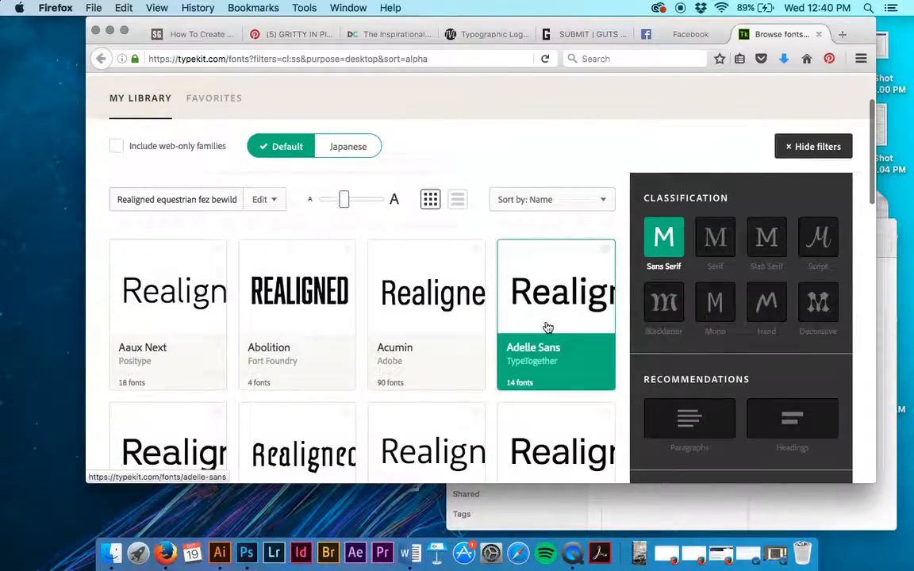
pyautogui.click(547, 326)
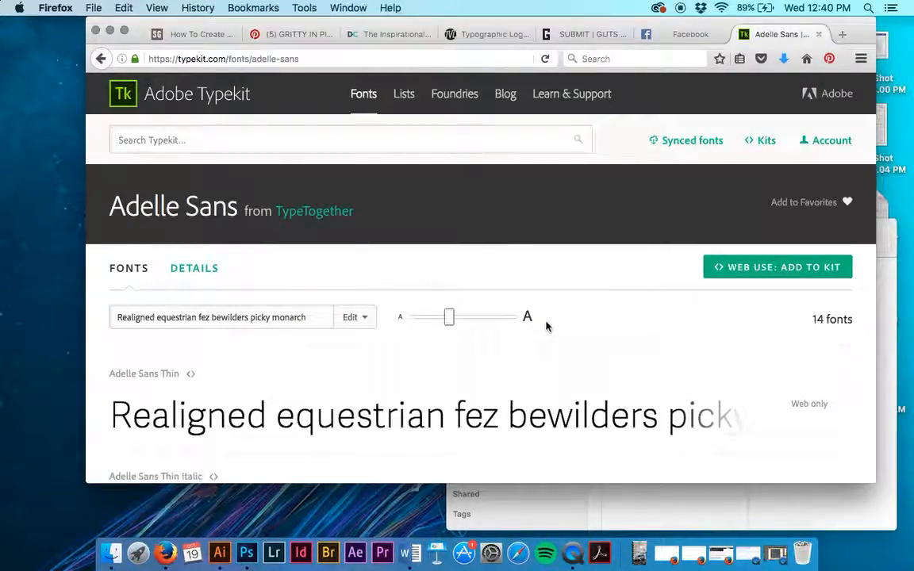
pyautogui.scroll(-4, 545, 325)
pyautogui.scroll(-9, 546, 325)
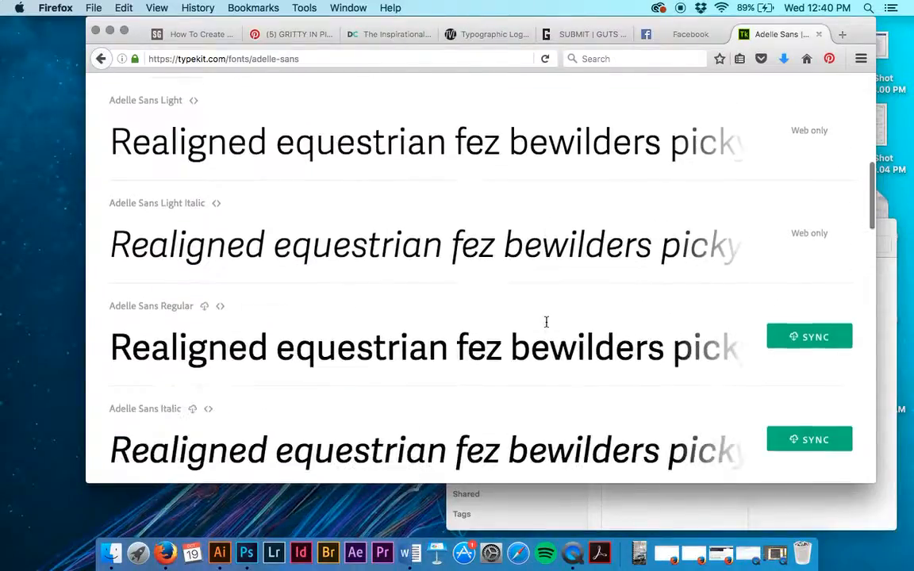
pyautogui.scroll(1, 546, 325)
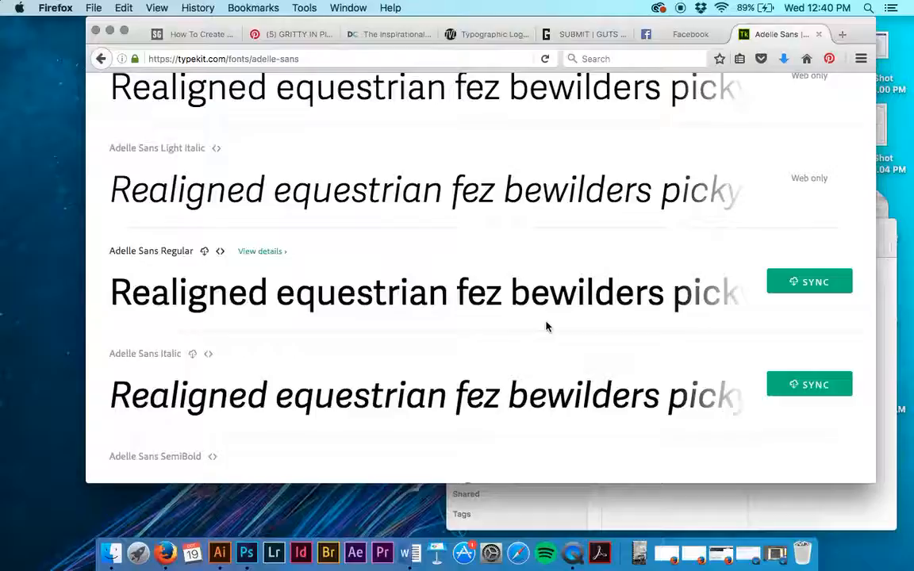
pyautogui.scroll(10, 545, 325)
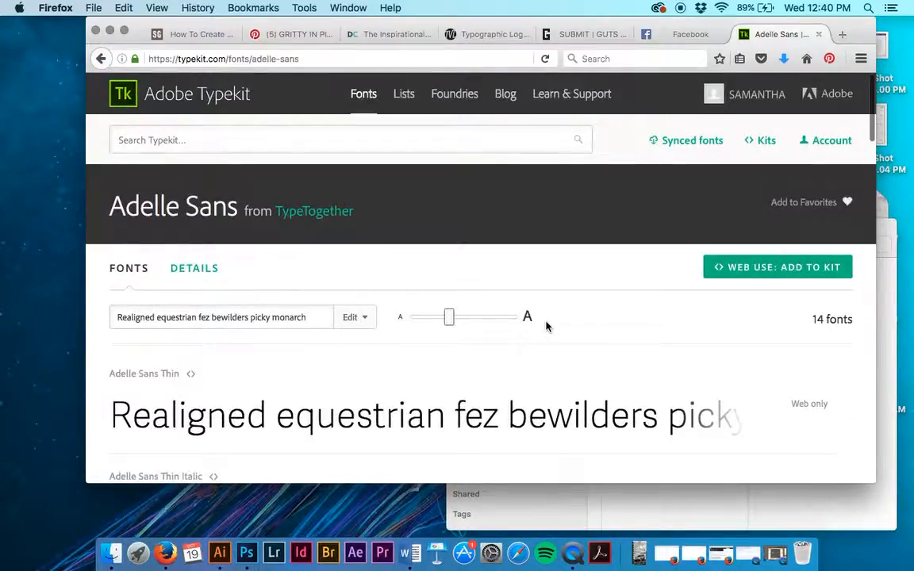
pyautogui.scroll(-20, 546, 325)
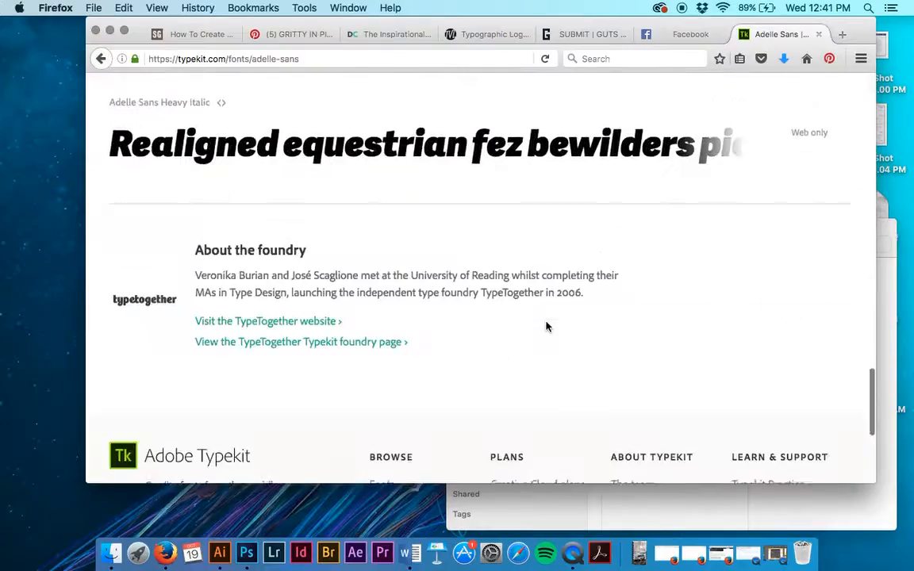
pyautogui.scroll(15, 545, 325)
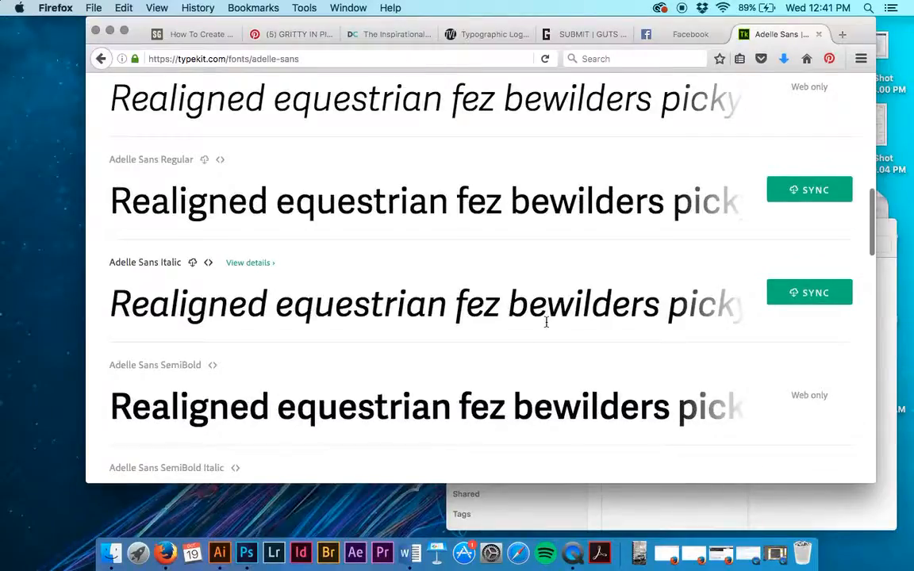
pyautogui.scroll(5, 544, 322)
# - Return to the list of sans serif fonts and reopen the Adelle Sans family
pyautogui.click(101, 59)
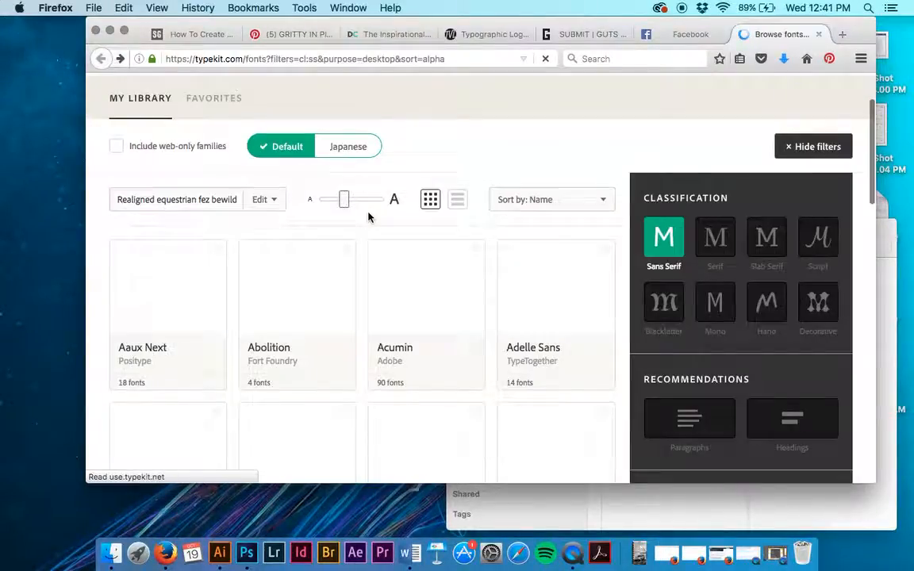
pyautogui.click(548, 386)
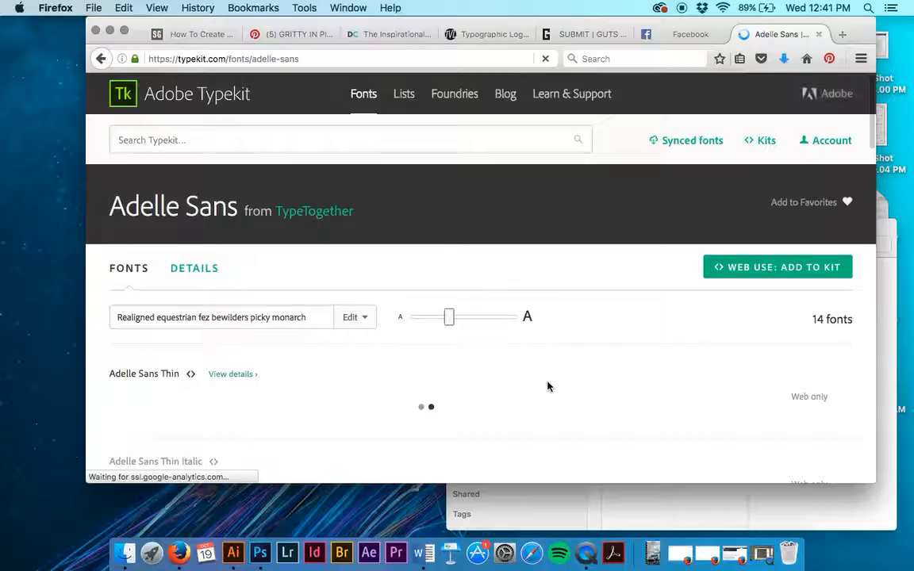
# - Examine the Adelle Sans styles to compare their samples and see which ones can be synced
pyautogui.scroll(-5, 547, 386)
pyautogui.scroll(-4, 547, 386)
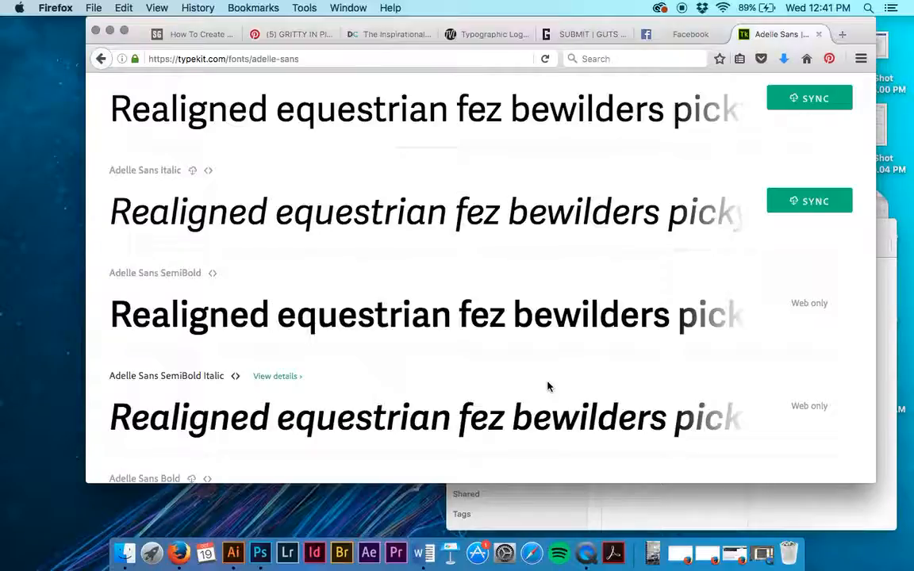
pyautogui.scroll(3, 547, 386)
pyautogui.scroll(-8, 547, 386)
pyautogui.scroll(9, 547, 387)
pyautogui.scroll(4, 547, 386)
pyautogui.scroll(-4, 547, 386)
pyautogui.scroll(4, 547, 387)
pyautogui.scroll(3, 548, 387)
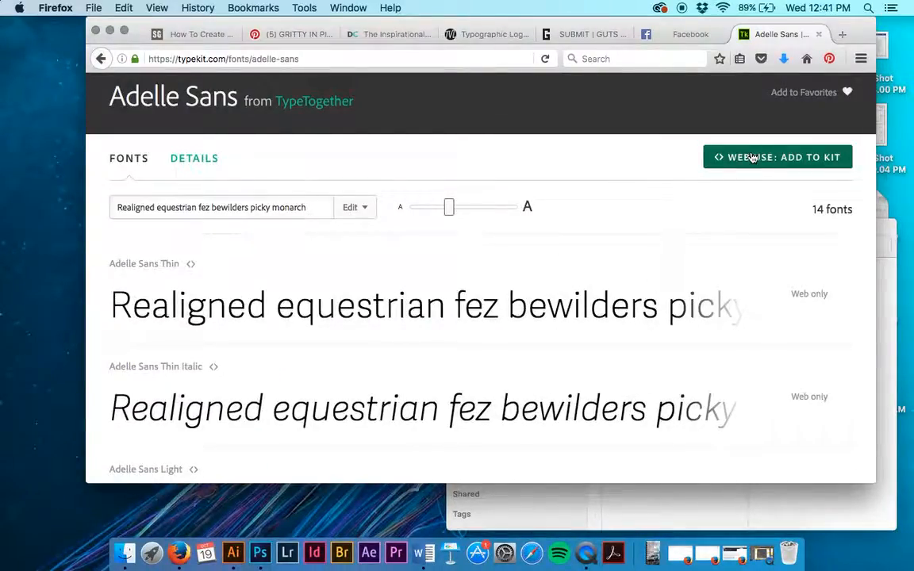
pyautogui.scroll(2, 797, 119)
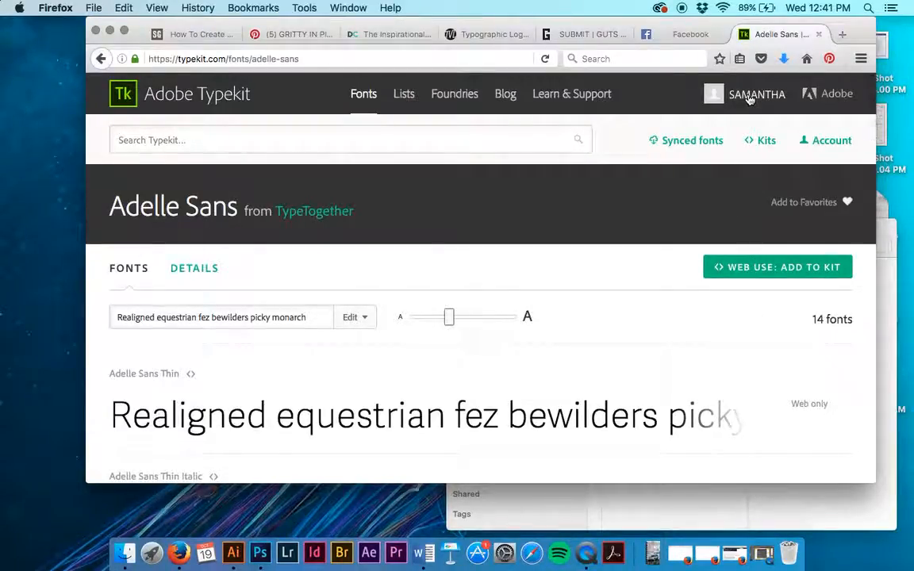
# - Sync the Adelle Sans Regular, Italic, Bold and Bold Italic fonts
pyautogui.scroll(-1, 793, 234)
pyautogui.scroll(-10, 794, 235)
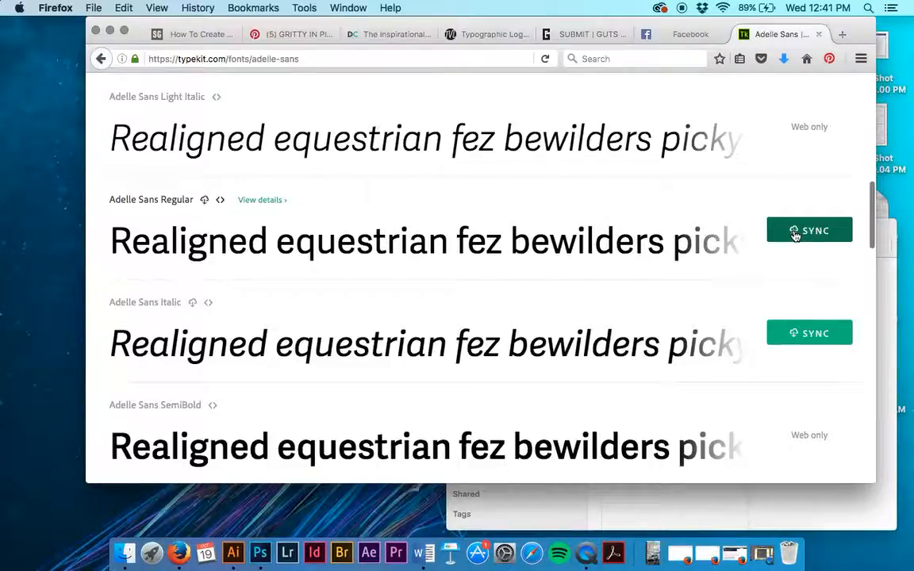
pyautogui.click(793, 234)
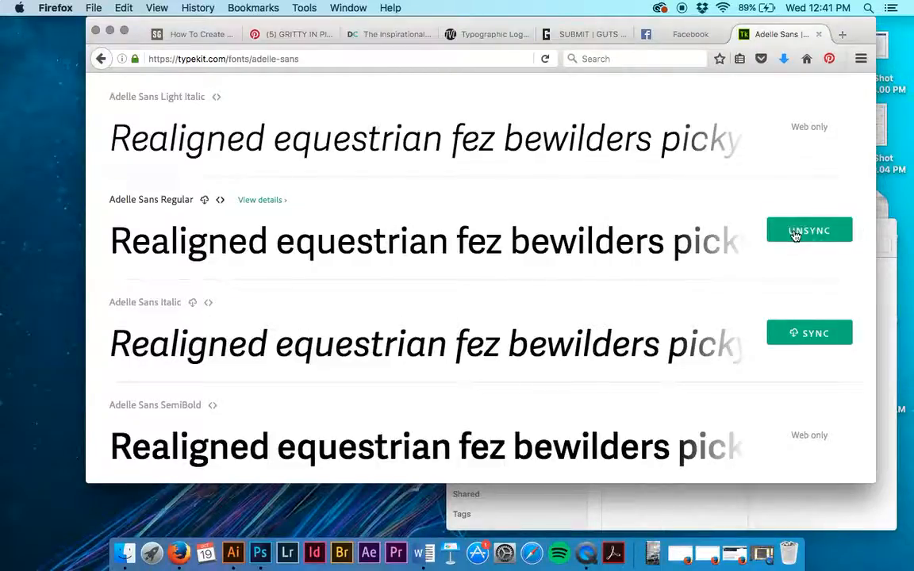
pyautogui.click(810, 335)
pyautogui.scroll(-7, 754, 360)
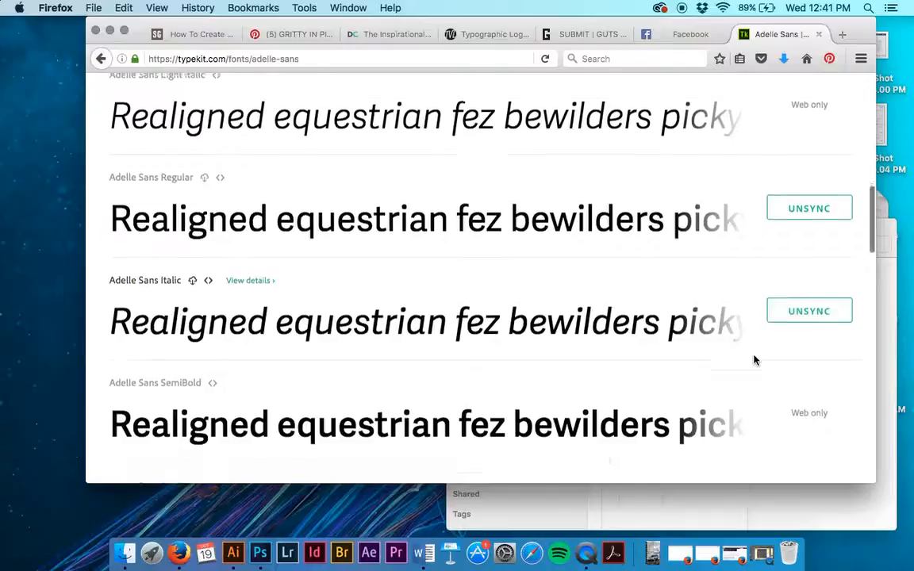
pyautogui.click(817, 361)
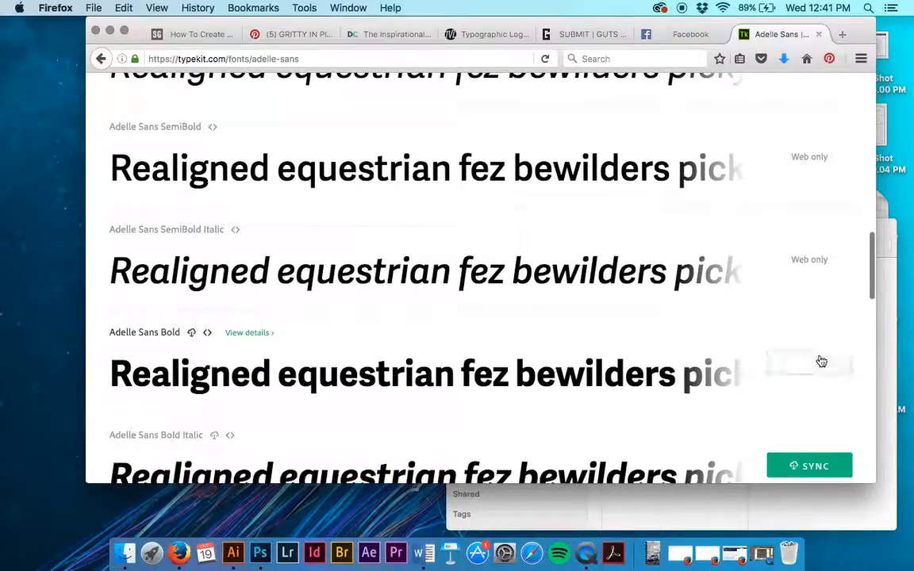
pyautogui.scroll(-3, 817, 361)
pyautogui.click(821, 361)
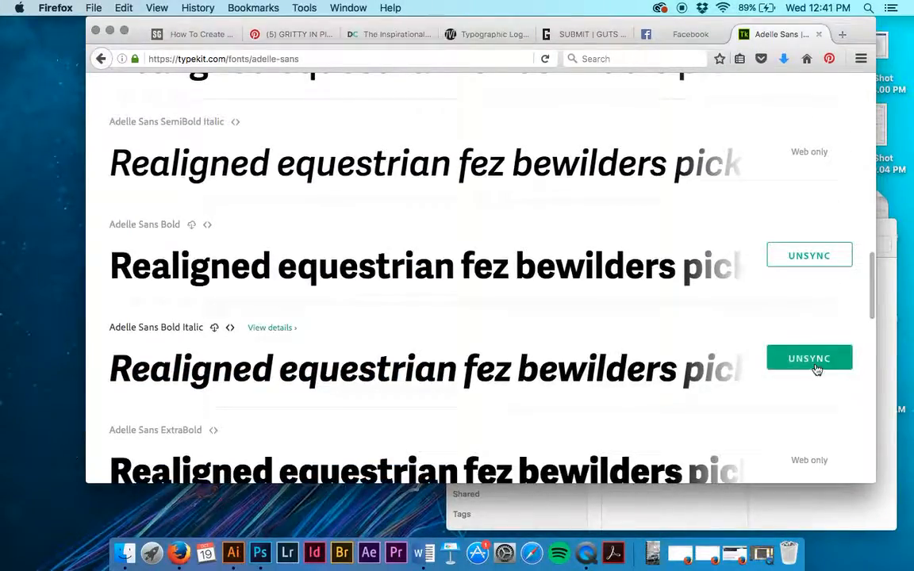
pyautogui.scroll(-6, 802, 394)
pyautogui.scroll(-14, 802, 395)
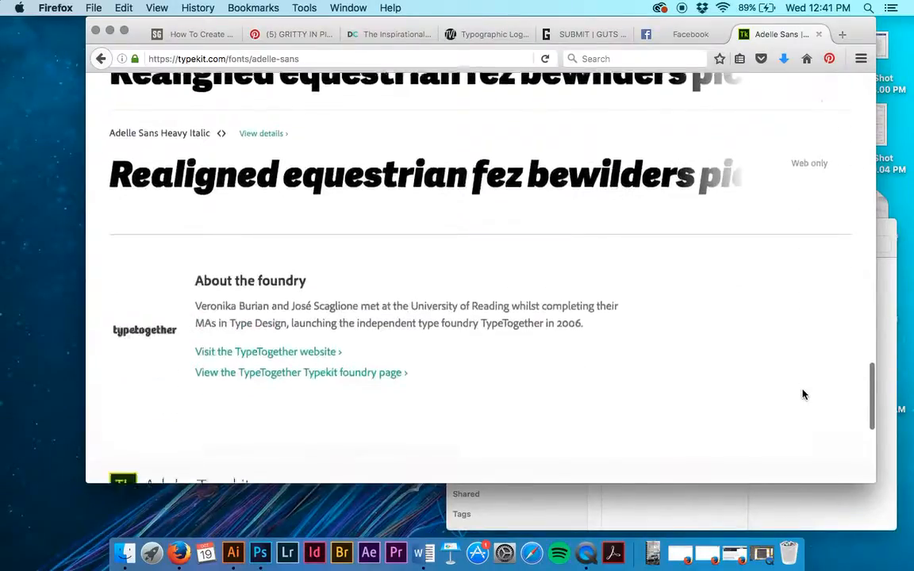
# - Search Typekit for Copal and open the Copal family from Adobe
pyautogui.scroll(20, 803, 394)
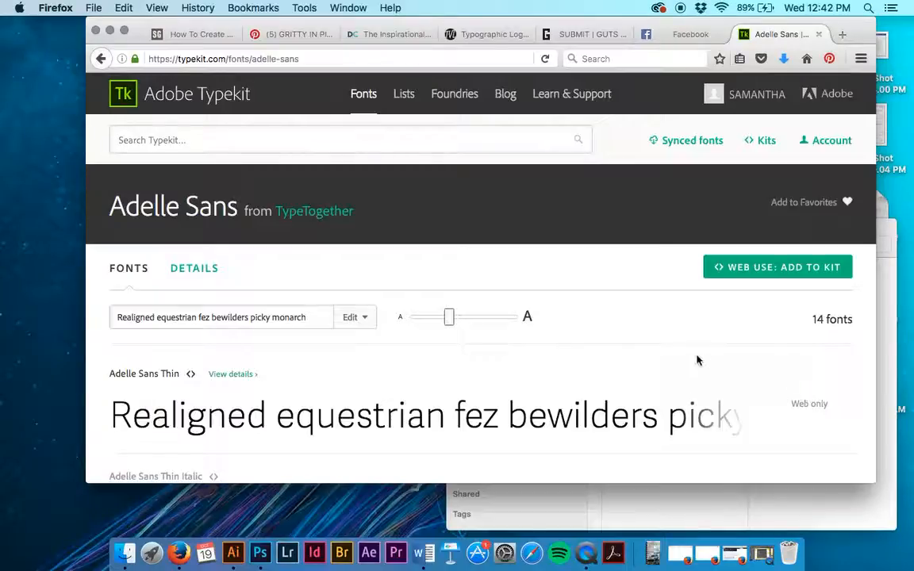
pyautogui.click(410, 139)
pyautogui.write('copal')
pyautogui.press('Return')
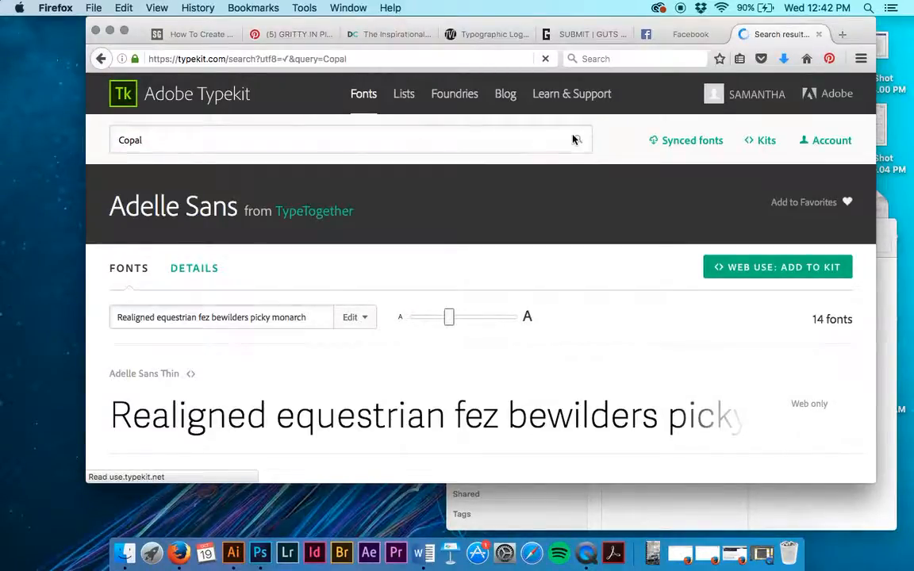
pyautogui.scroll(-3, 526, 216)
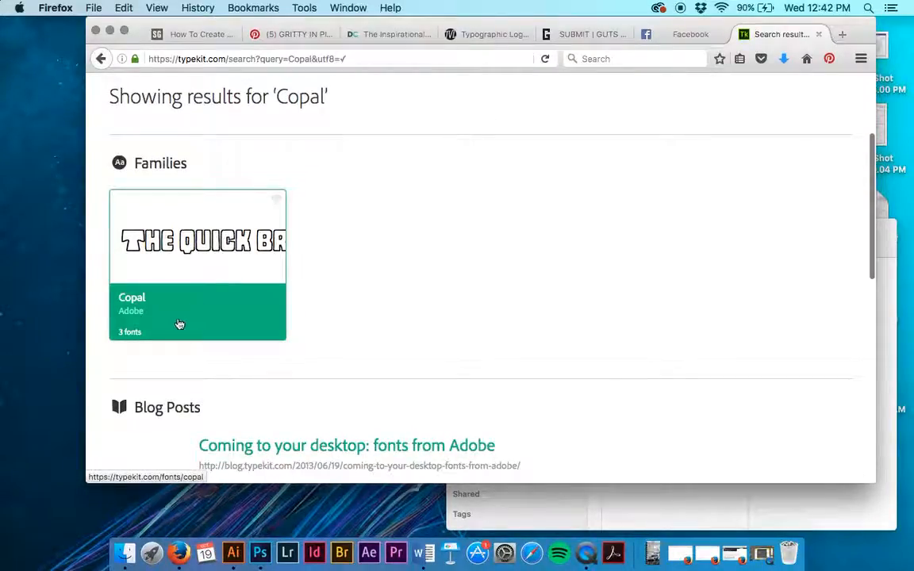
pyautogui.click(139, 300)
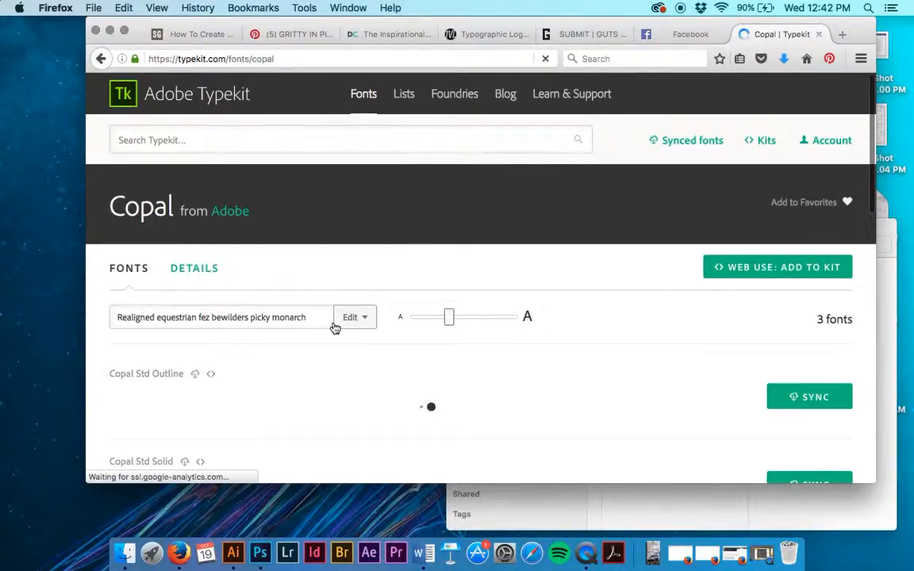
# - Sync the Copal Std Outline, Copal Std Solid and Copal Std Decorated fonts
pyautogui.scroll(-5, 545, 376)
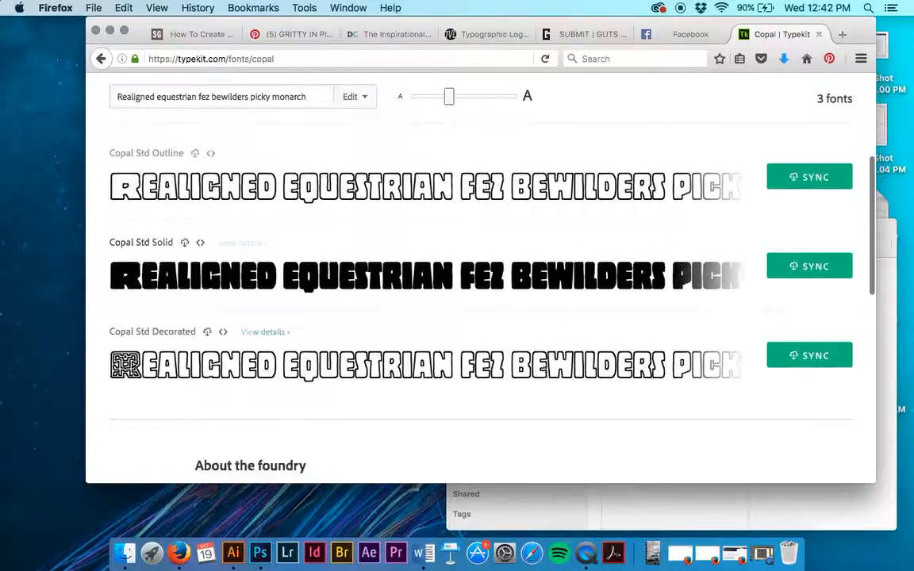
pyautogui.click(807, 178)
pyautogui.click(814, 265)
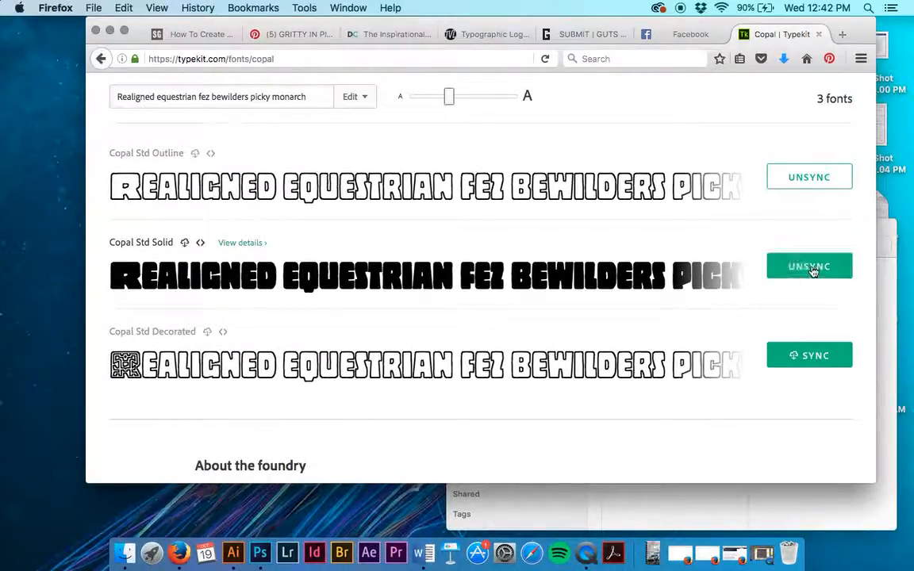
pyautogui.click(809, 358)
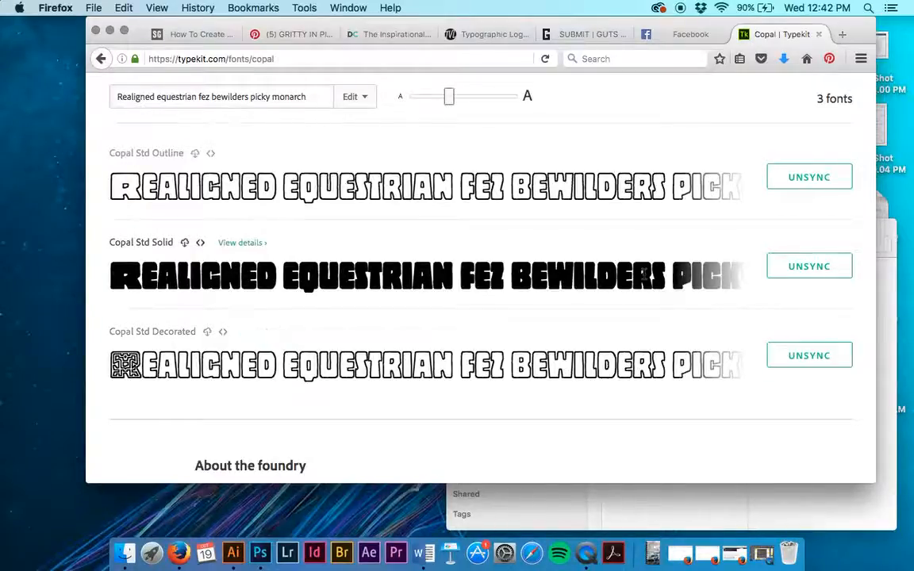
pyautogui.scroll(5, 643, 276)
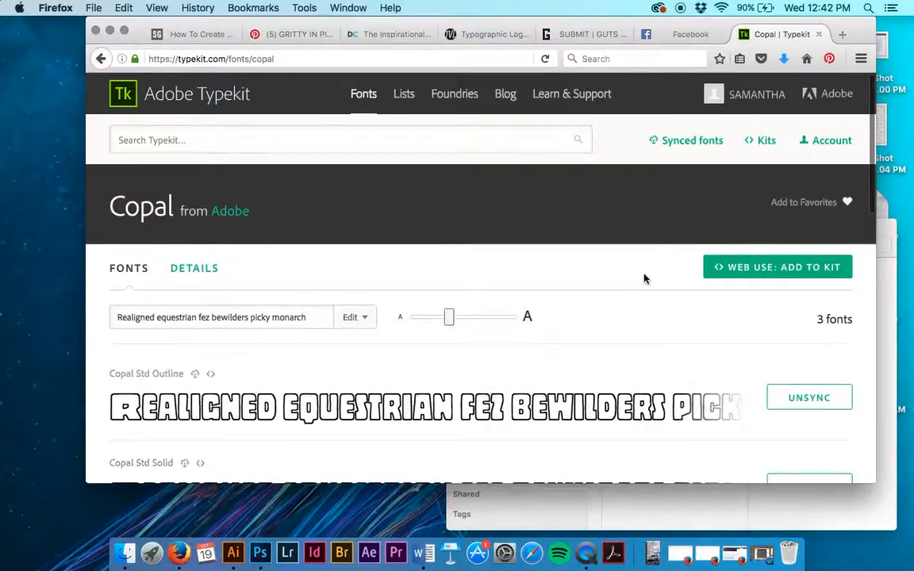
pyautogui.scroll(-10, 644, 278)
pyautogui.scroll(10, 644, 277)
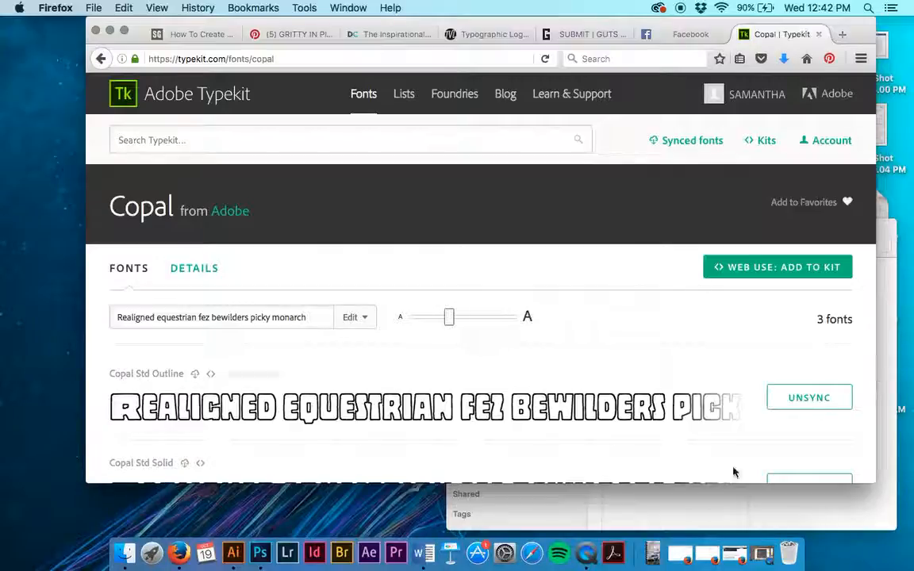
# - Switch to Illustrator and check which fonts the Typekit filter lists for the selected threaded text, leaving the filter off
pyautogui.click(235, 553)
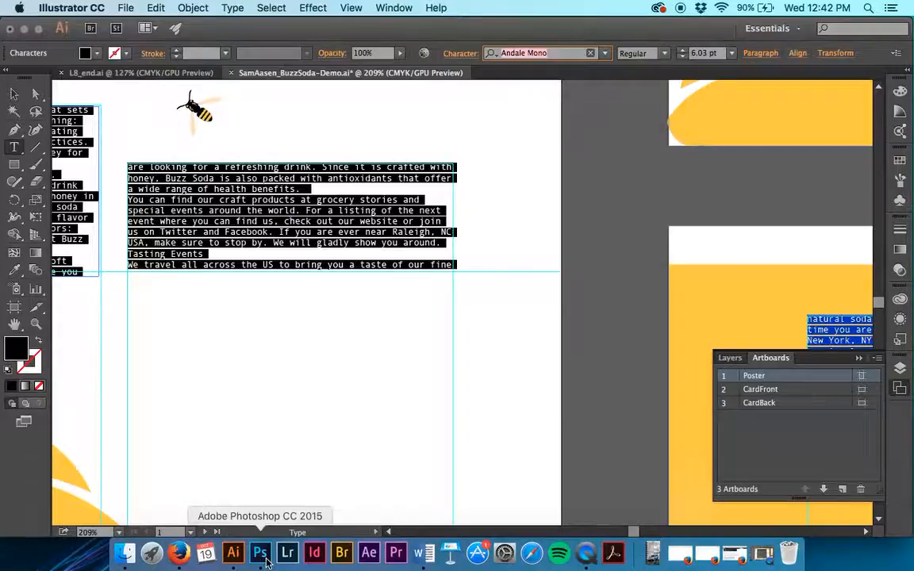
pyautogui.rightClick(266, 561)
pyautogui.click(258, 511)
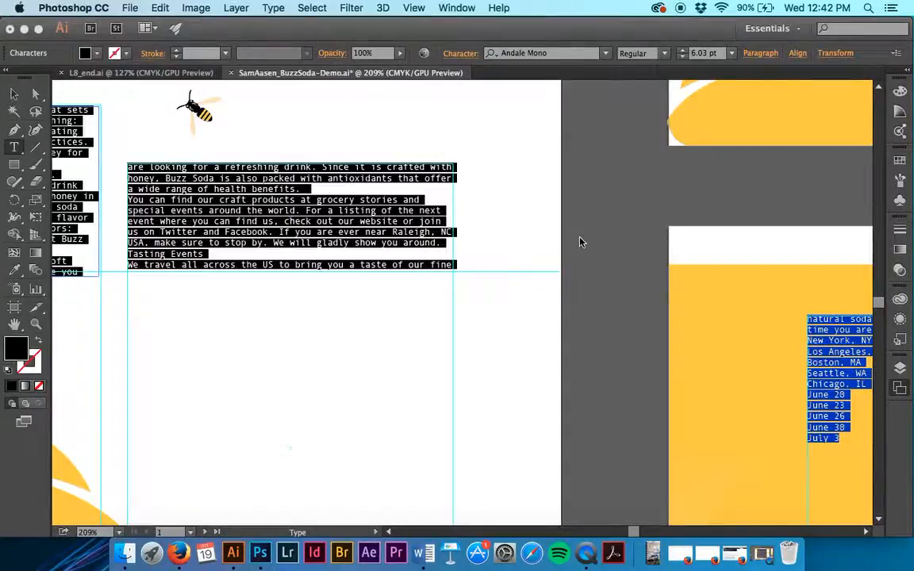
pyautogui.hscroll(-5, 581, 240)
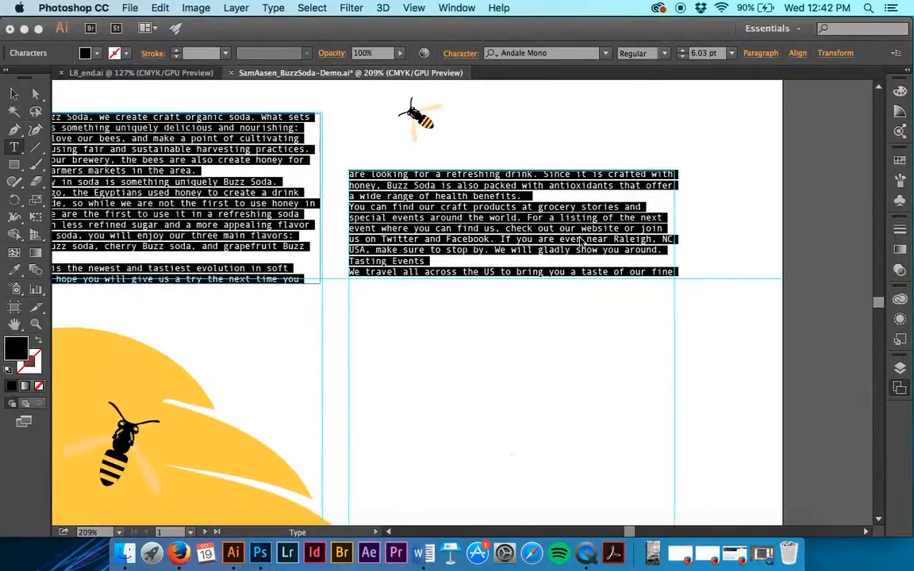
pyautogui.click(605, 56)
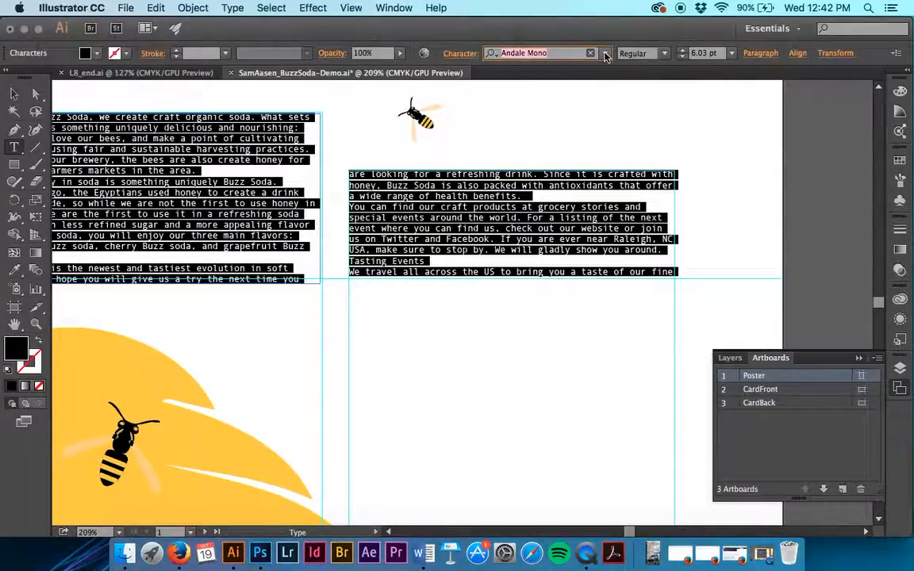
pyautogui.click(605, 55)
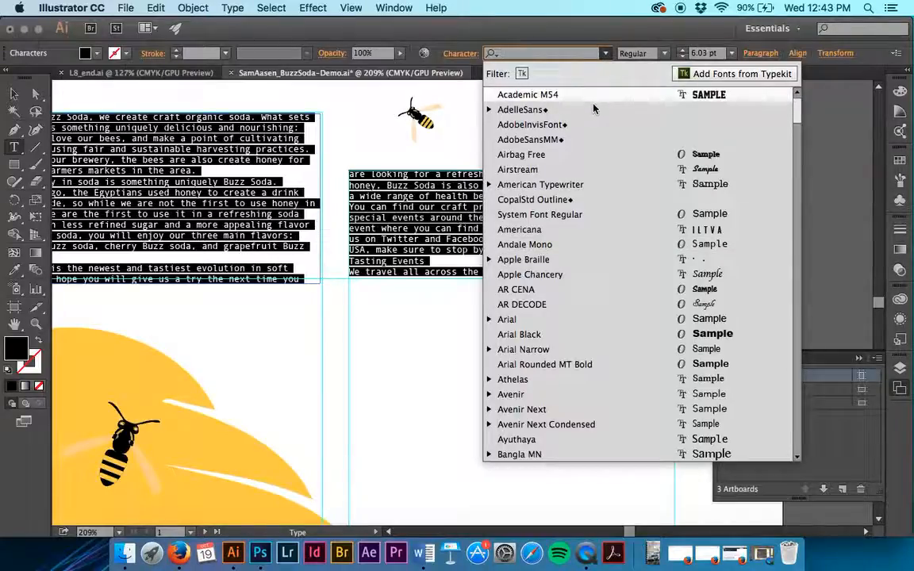
pyautogui.click(522, 73)
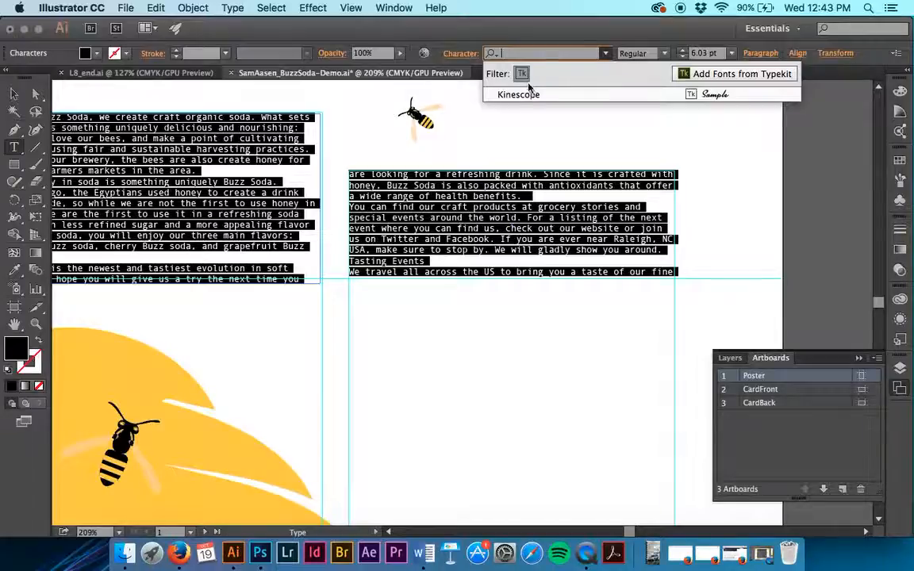
pyautogui.click(521, 74)
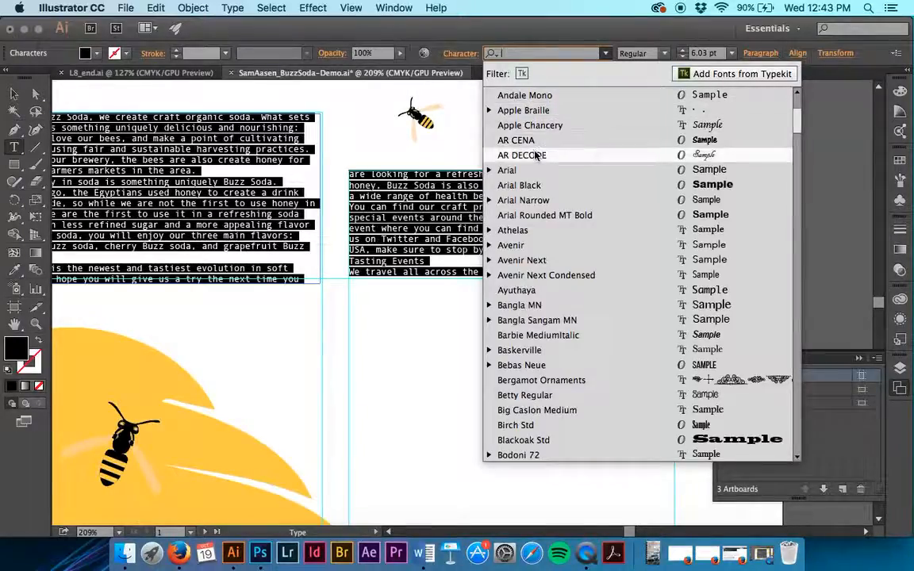
# - Apply the AdelleSans Regular font to the selected threaded text on the poster and card
pyautogui.scroll(3, 536, 155)
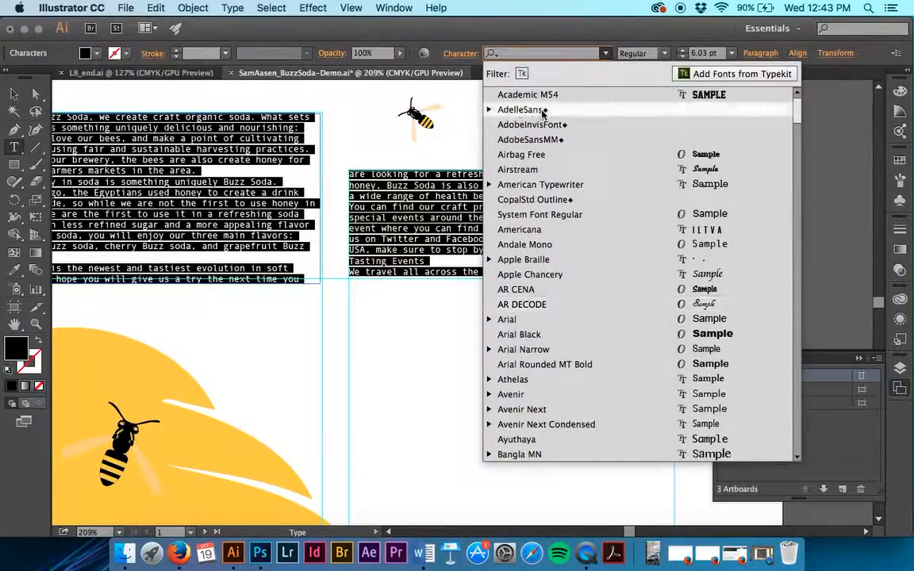
pyautogui.click(490, 111)
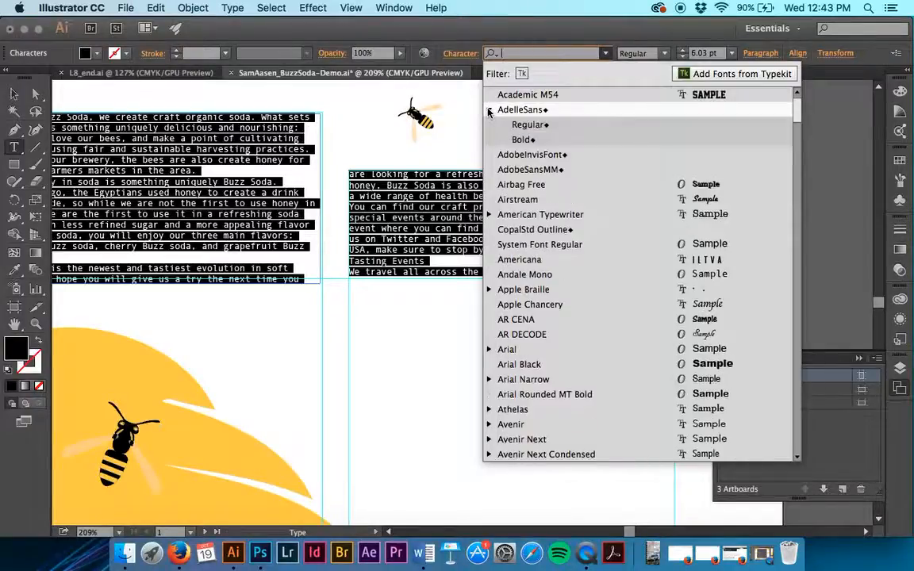
pyautogui.click(547, 124)
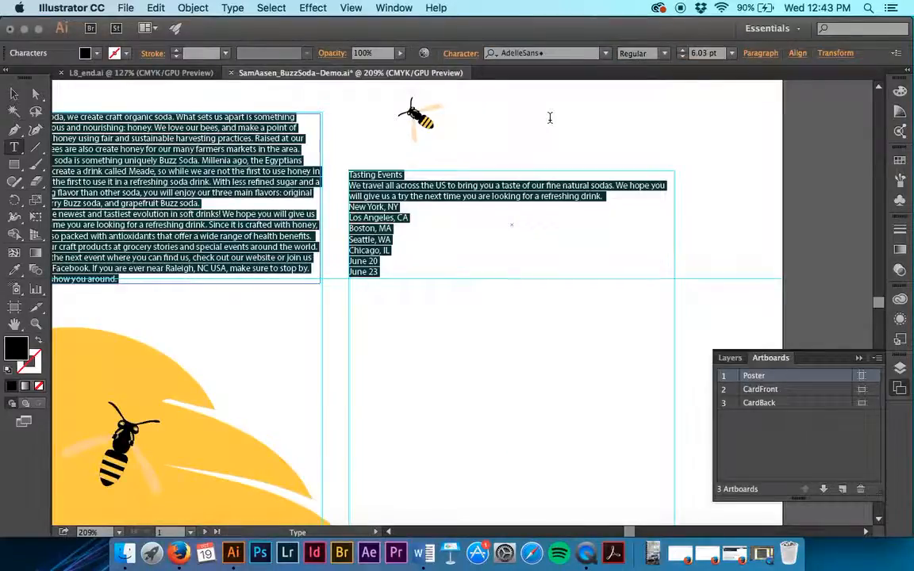
pyautogui.hscroll(10, 451, 206)
pyautogui.scroll(-3, 451, 206)
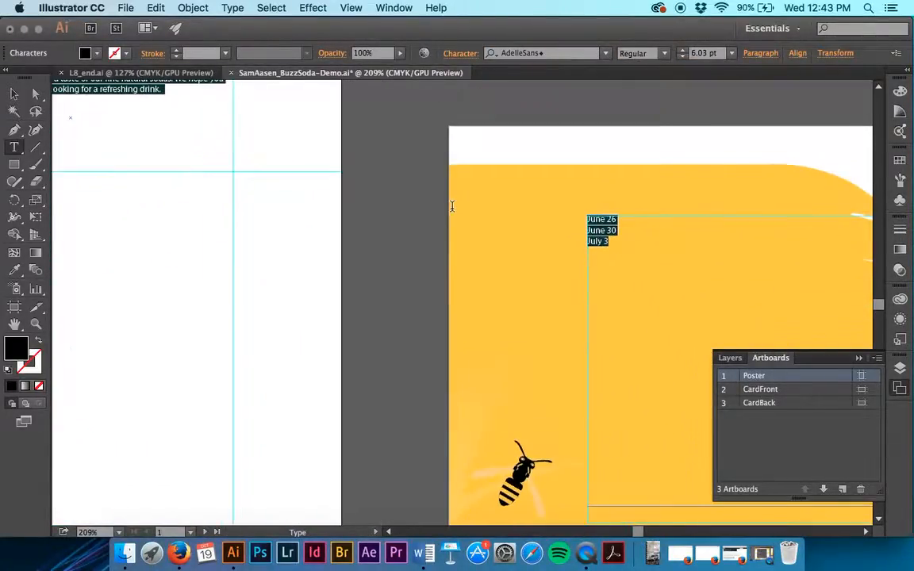
pyautogui.hscroll(-10, 452, 206)
pyautogui.scroll(3, 452, 206)
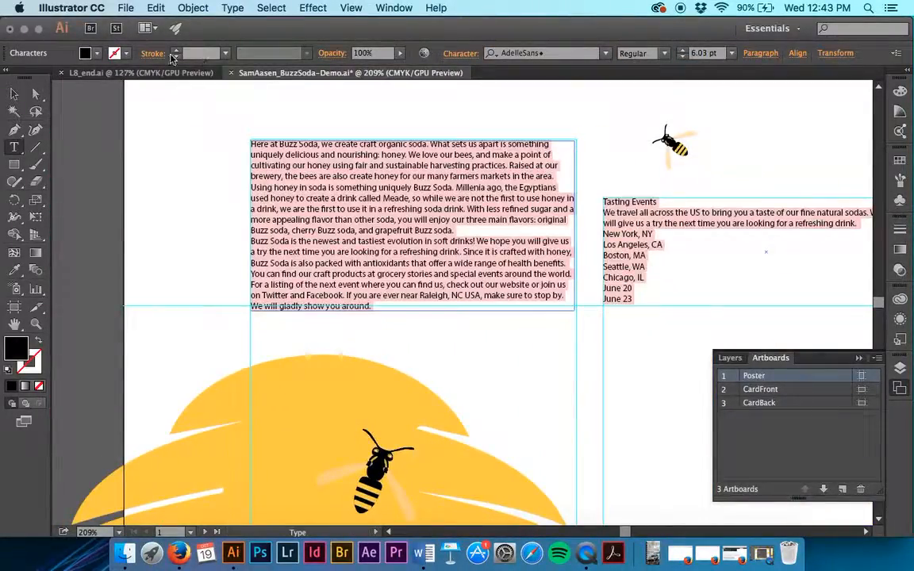
# - Select all the threaded text, view the Typekit page for adding fonts from its font list, and return to Illustrator
pyautogui.tripleClick(367, 182)
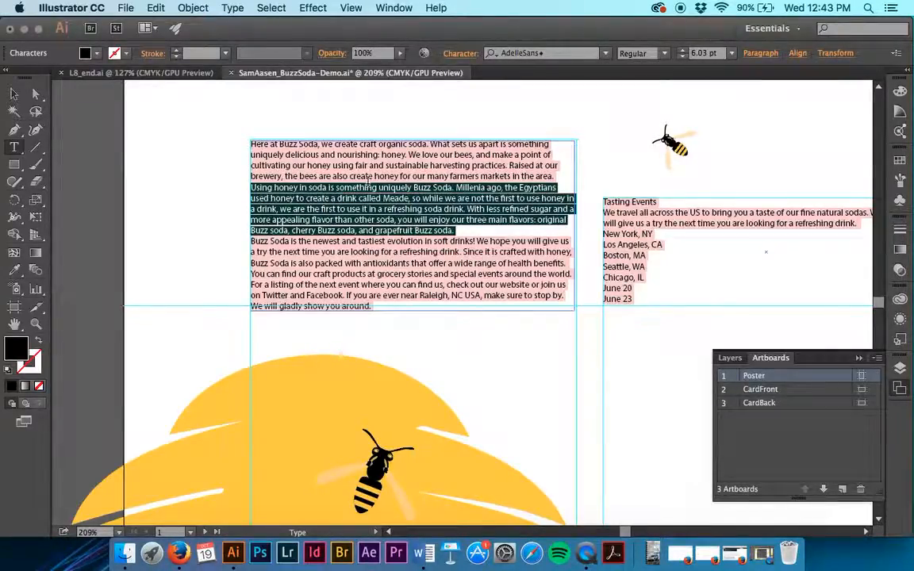
pyautogui.press('super+a')
pyautogui.click(606, 53)
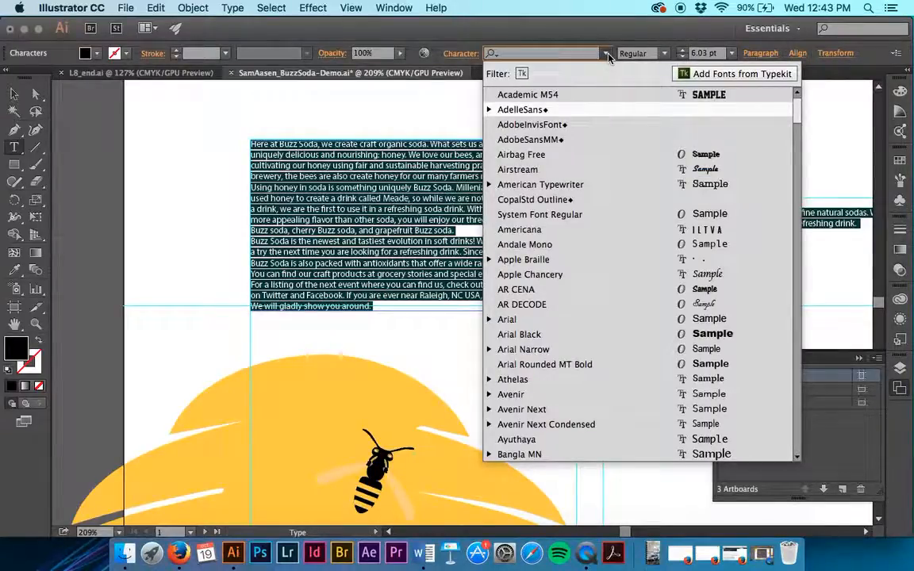
pyautogui.click(682, 73)
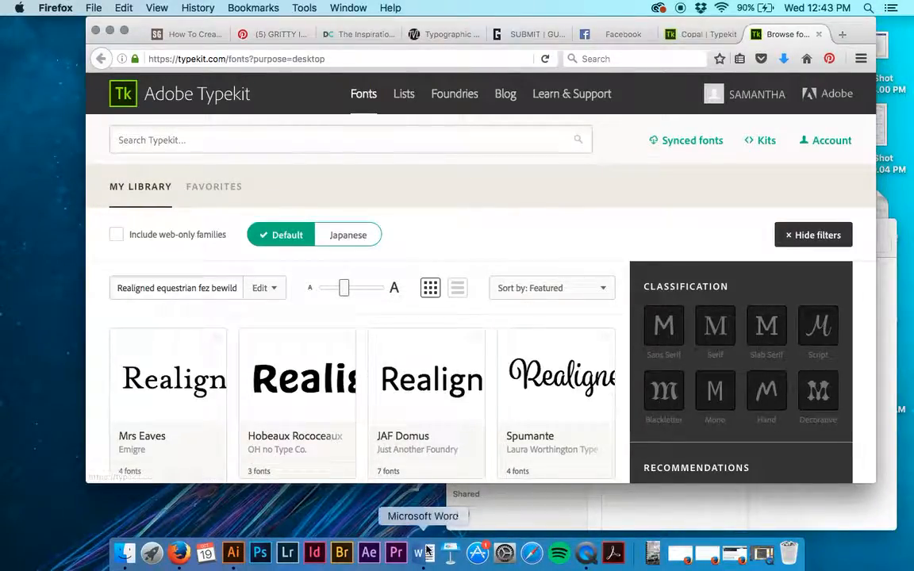
pyautogui.click(232, 553)
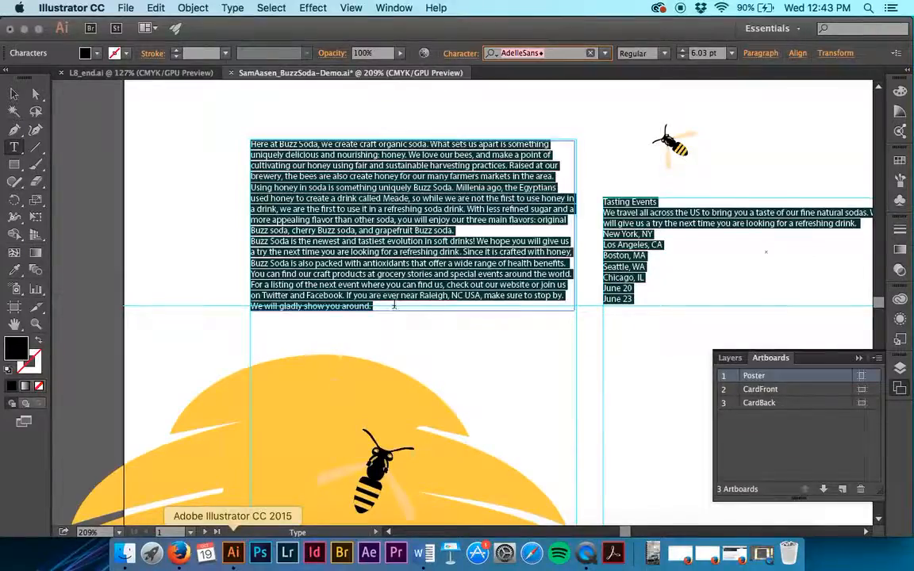
pyautogui.hscroll(10, 433, 239)
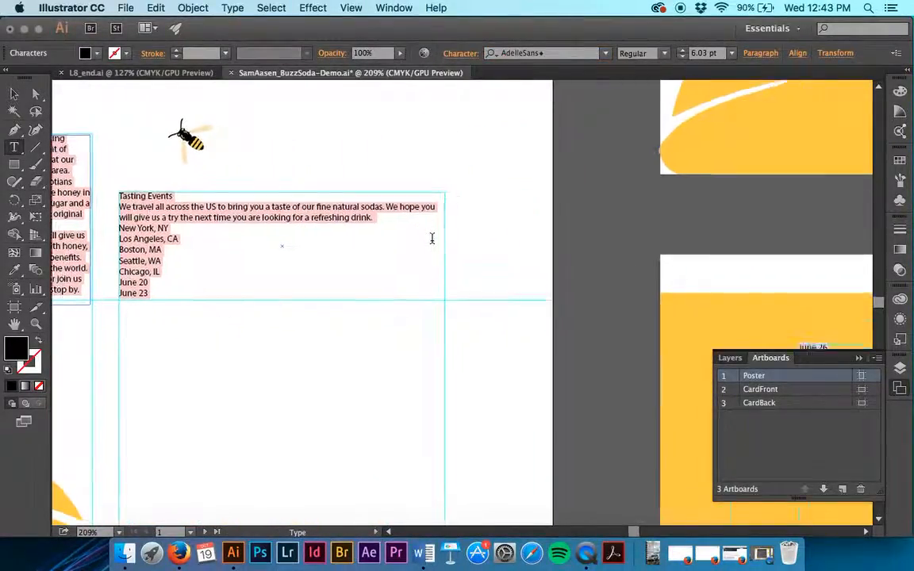
# - Check which fonts the Typekit filter lists for the selected threaded text, leaving the filter off
pyautogui.hscroll(5, 432, 239)
pyautogui.scroll(-2, 432, 239)
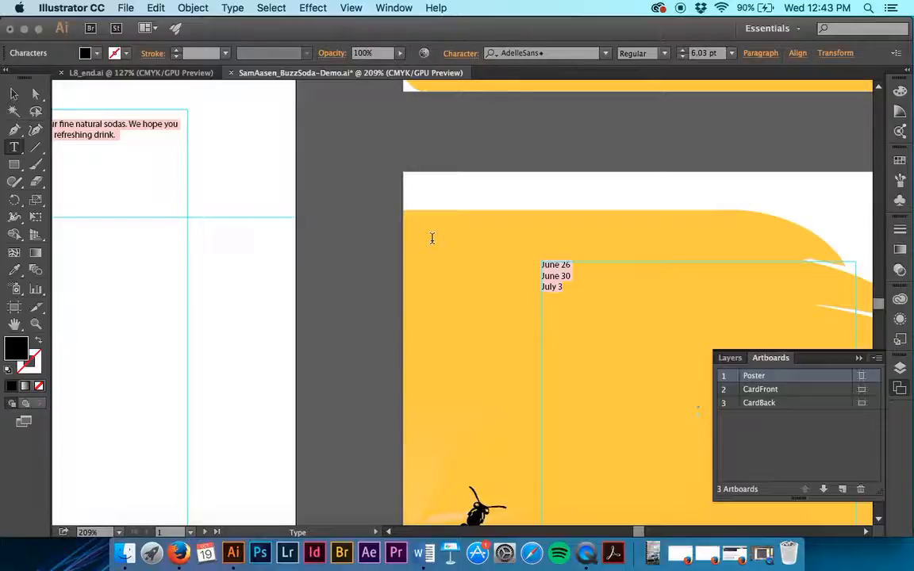
pyautogui.hscroll(-8, 432, 239)
pyautogui.scroll(4, 432, 239)
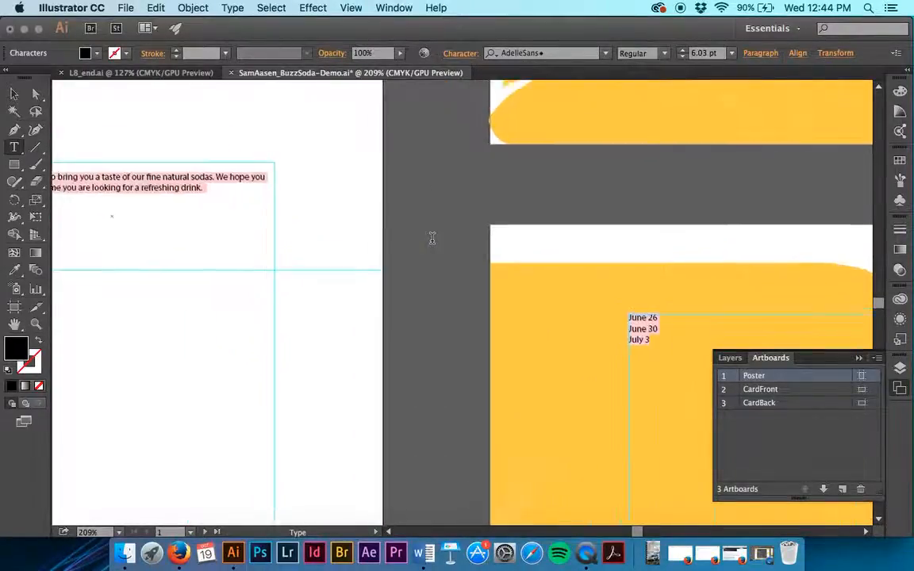
pyautogui.scroll(-1, 432, 239)
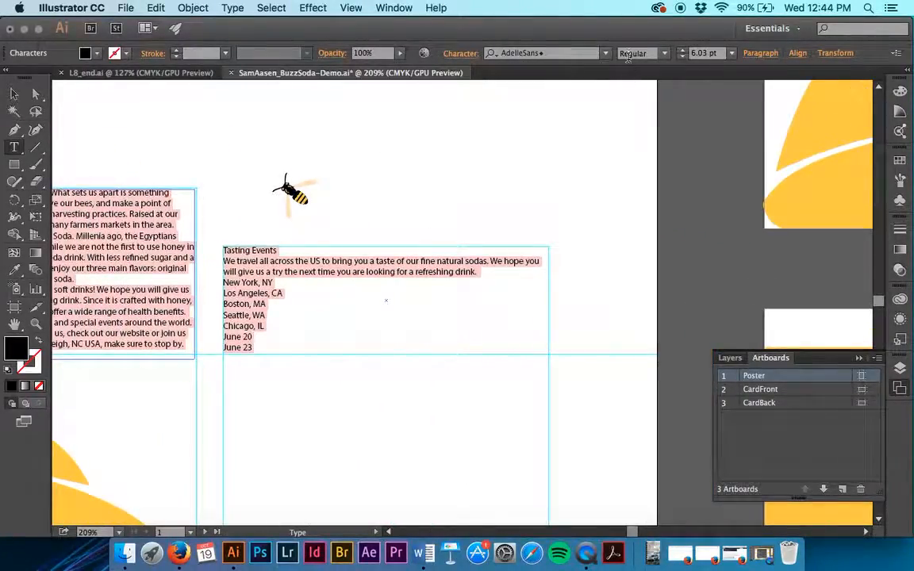
pyautogui.click(607, 53)
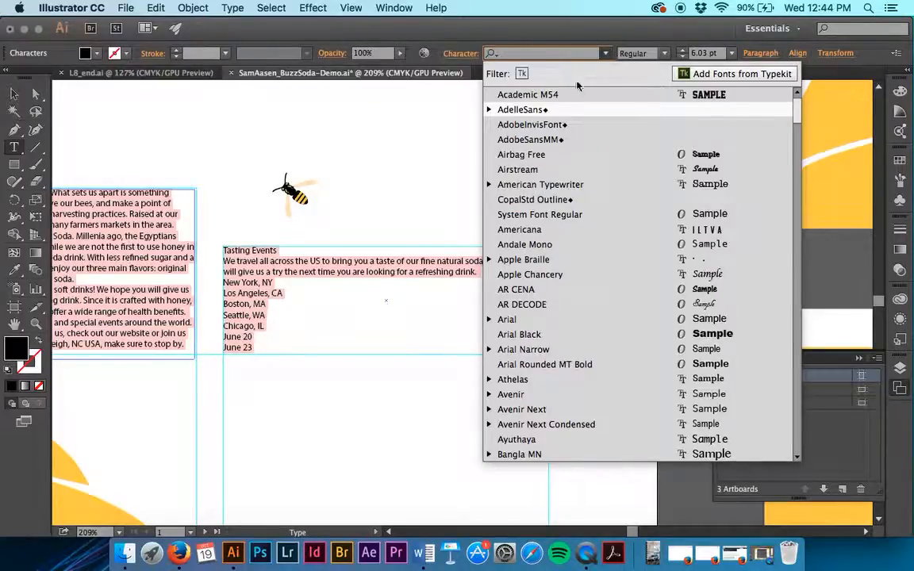
pyautogui.click(521, 73)
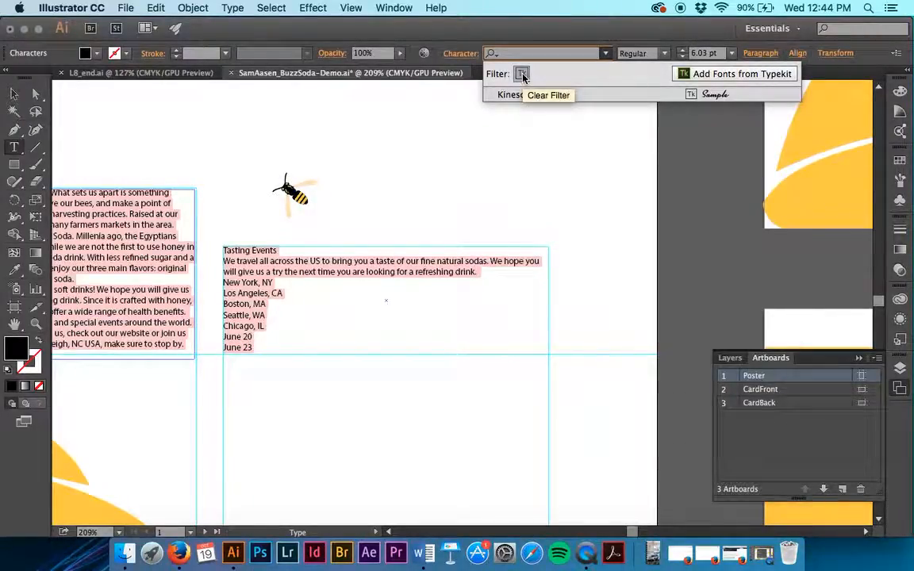
pyautogui.click(521, 73)
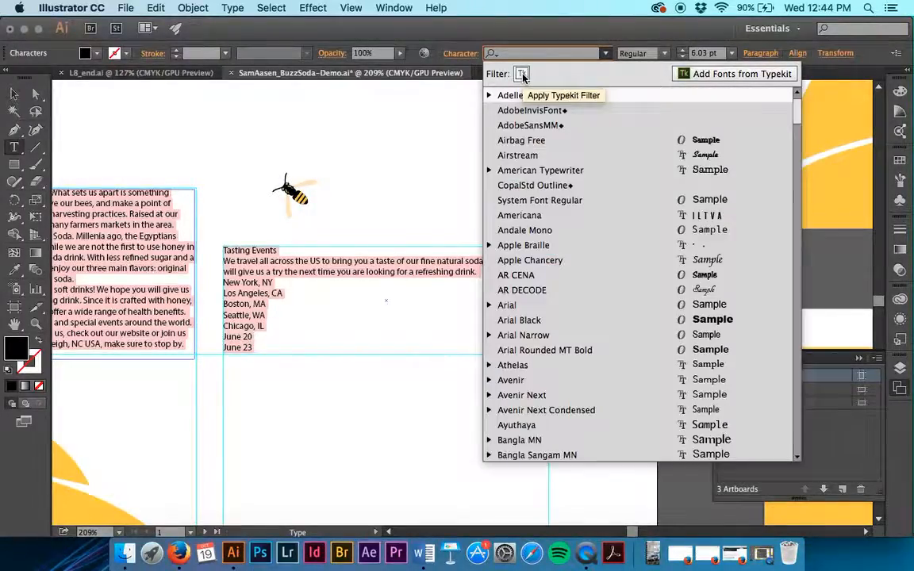
# - Try the CopalStd Outline font on the selected threaded text
pyautogui.click(488, 96)
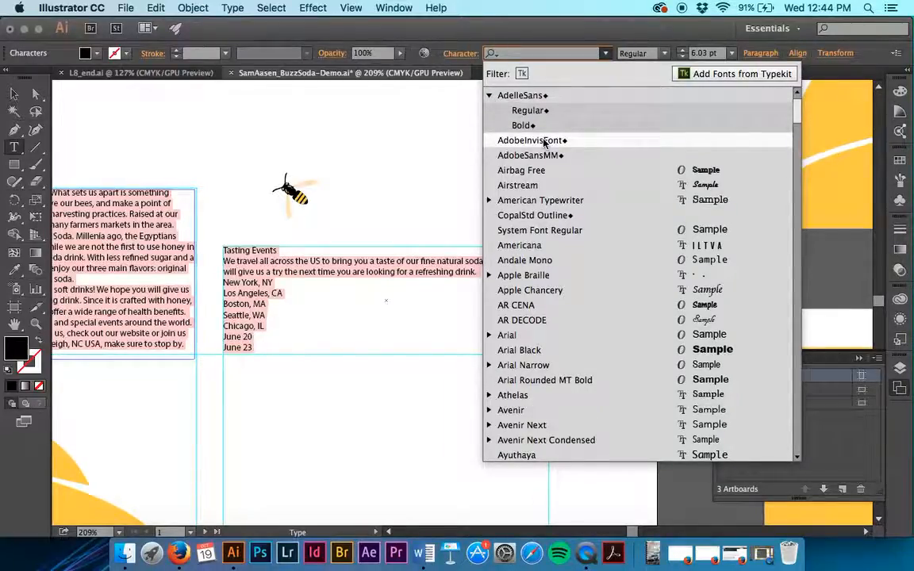
pyautogui.click(532, 214)
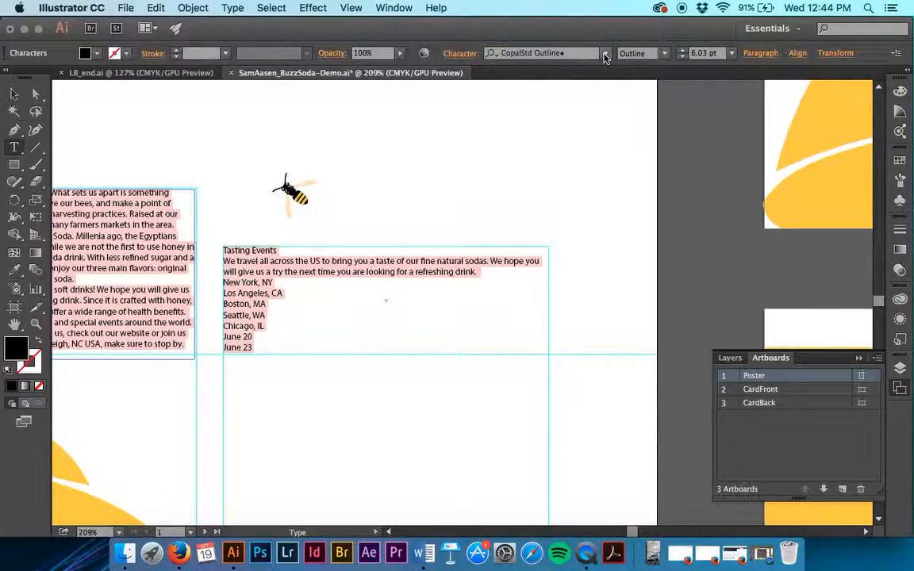
pyautogui.click(544, 49)
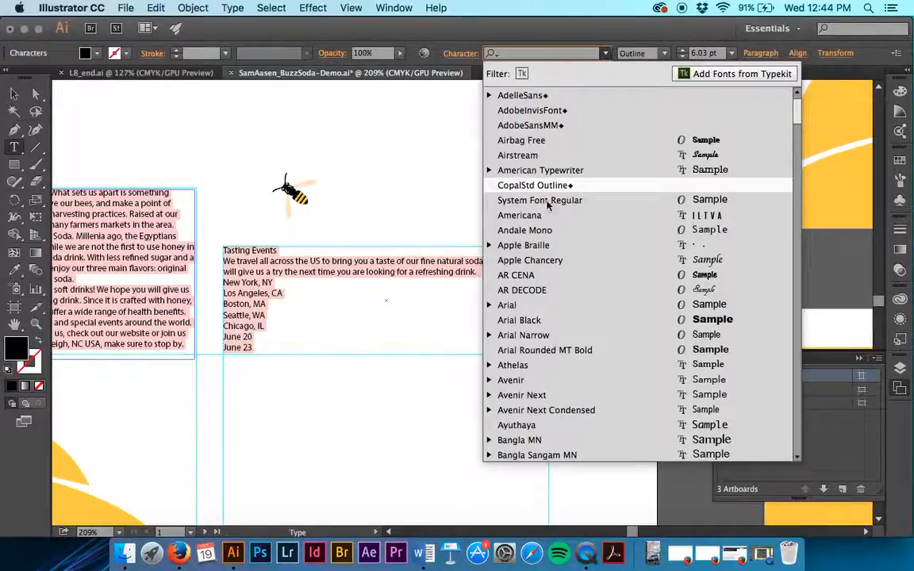
pyautogui.press('Escape')
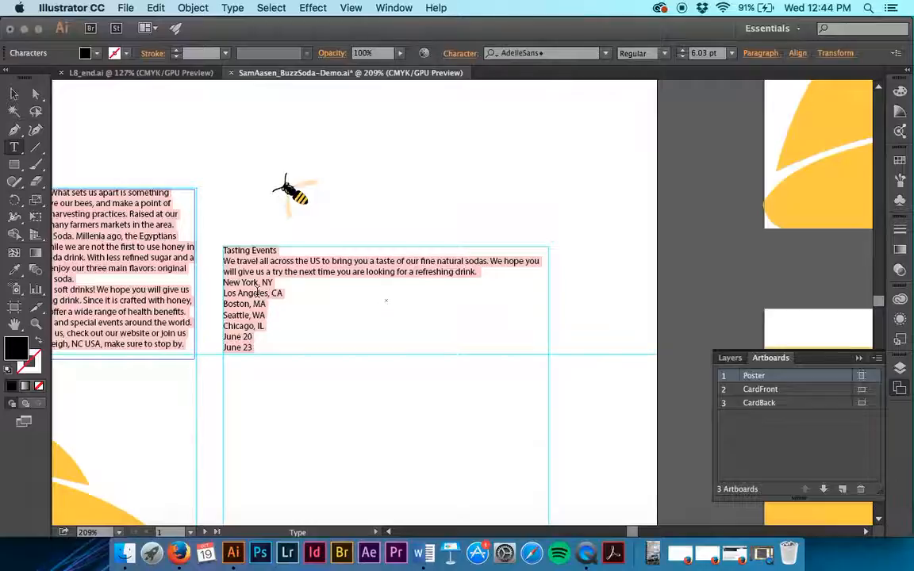
# - Select all the threaded text and apply the CopalStd Outline font to it
pyautogui.hscroll(-6, 174, 282)
pyautogui.scroll(2, 173, 281)
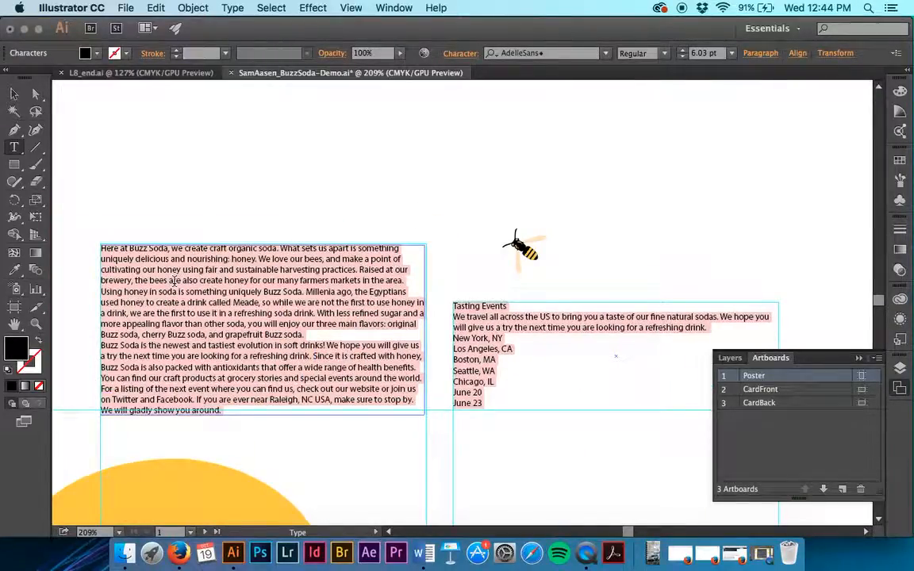
pyautogui.press('super+a')
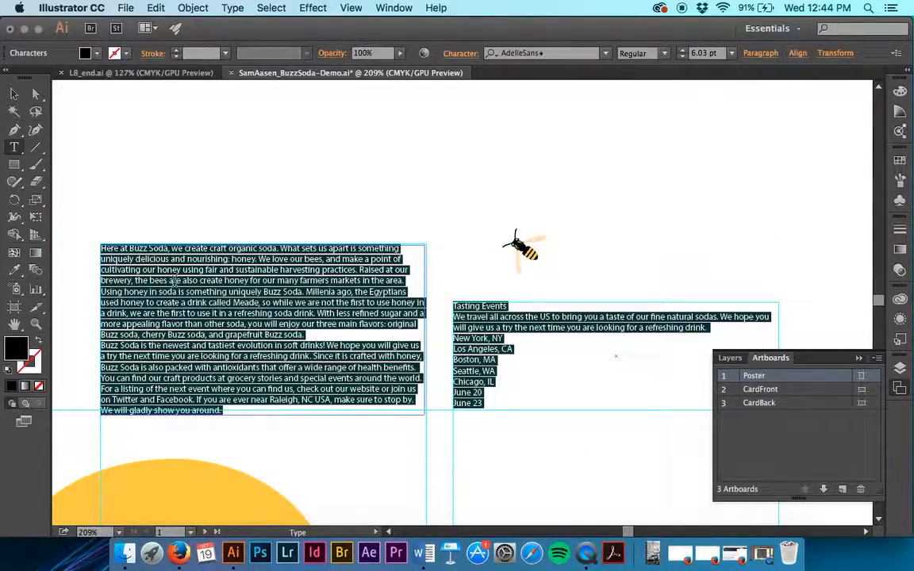
pyautogui.click(603, 54)
pyautogui.scroll(-5, 545, 325)
pyautogui.scroll(-10, 546, 326)
pyautogui.scroll(15, 546, 325)
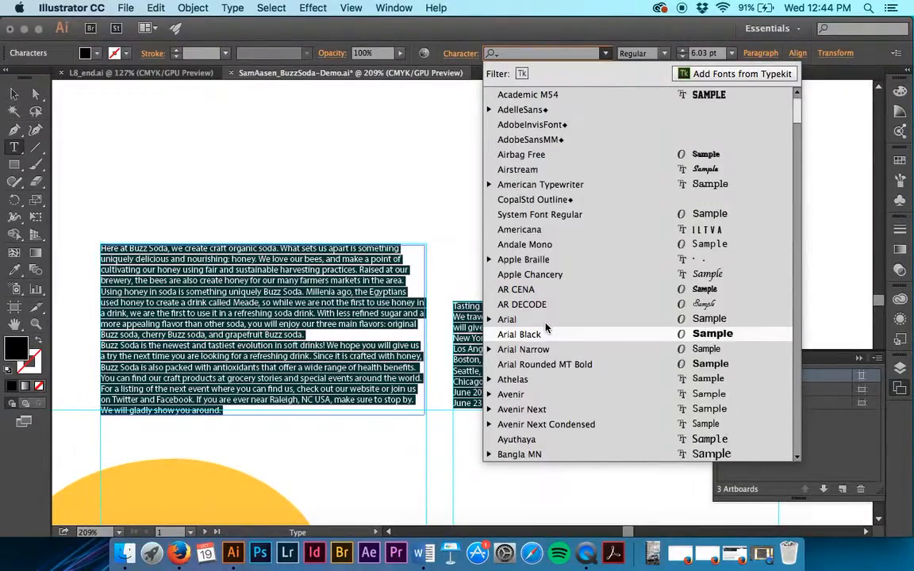
pyautogui.click(548, 199)
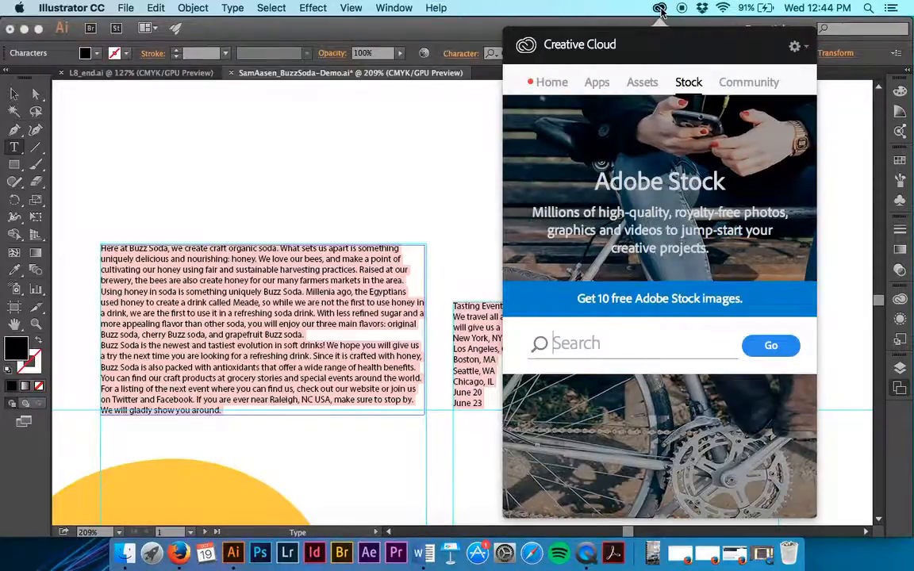
# - View the synced fonts in the Creative Cloud app and go to the Typekit website to browse its library
pyautogui.click(540, 85)
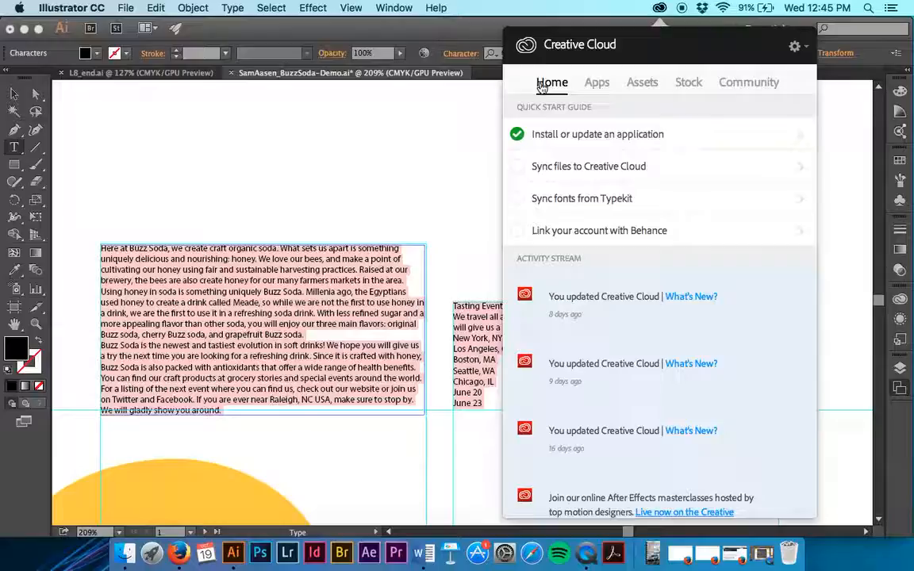
pyautogui.click(551, 215)
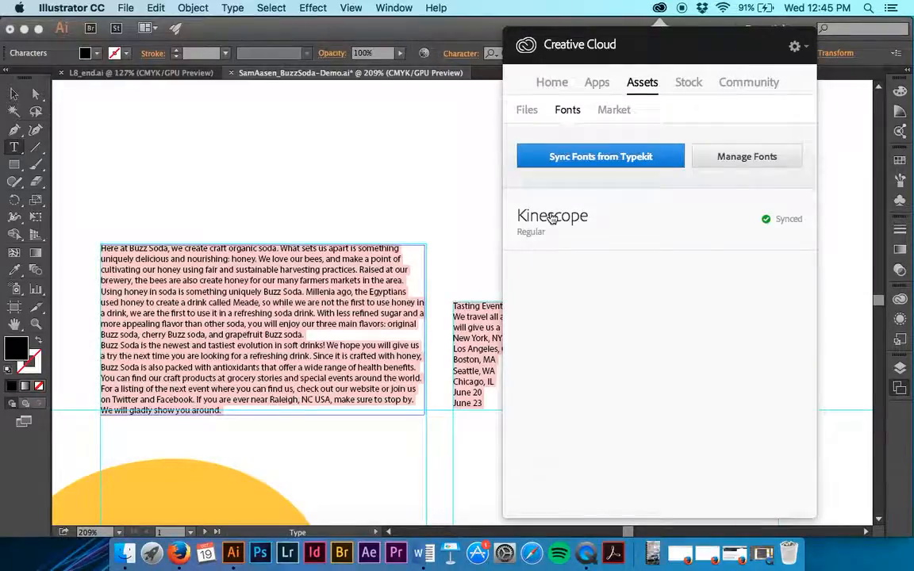
pyautogui.click(574, 158)
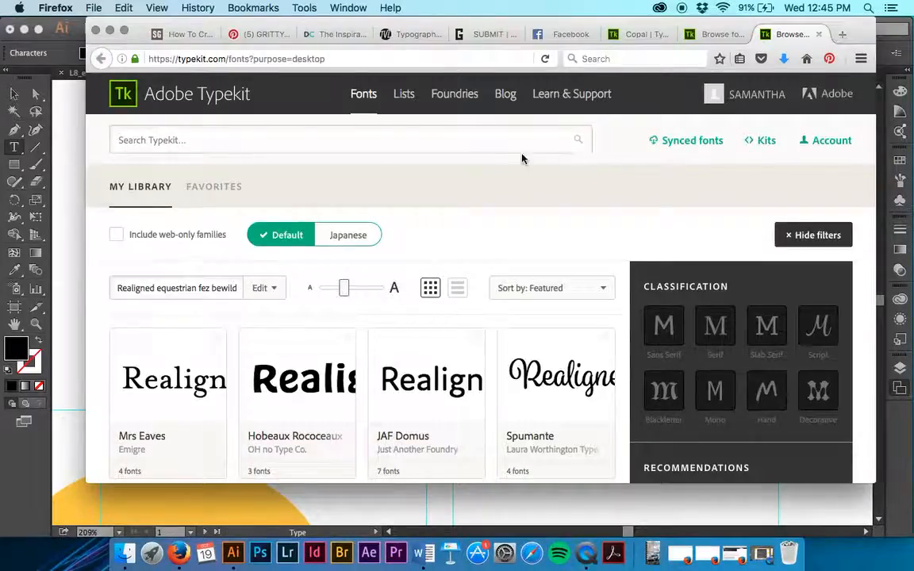
pyautogui.scroll(-1, 230, 186)
pyautogui.scroll(-3, 228, 183)
pyautogui.scroll(4, 230, 183)
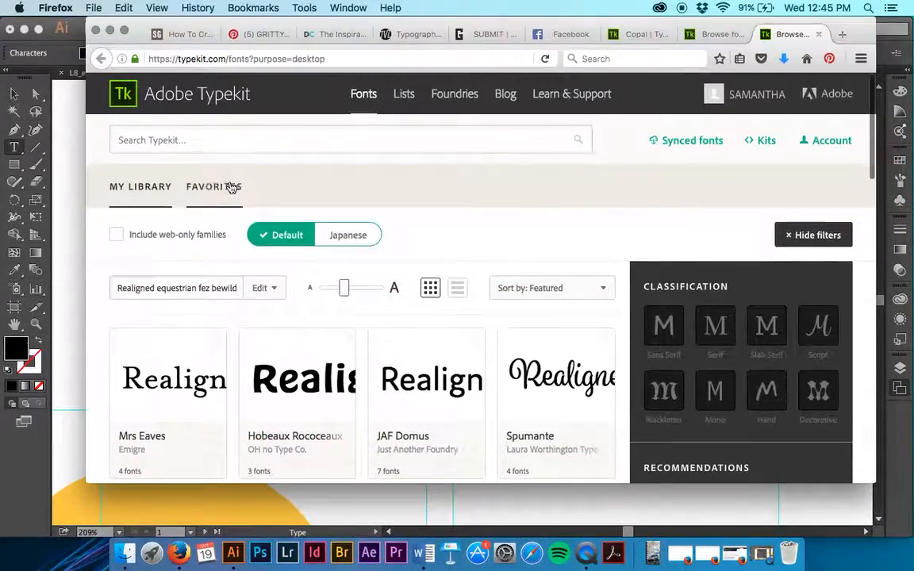
# - Search Typekit for "adelle sans" and open the Adelle Sans family
pyautogui.click(182, 141)
pyautogui.click(184, 141)
pyautogui.write('adell')
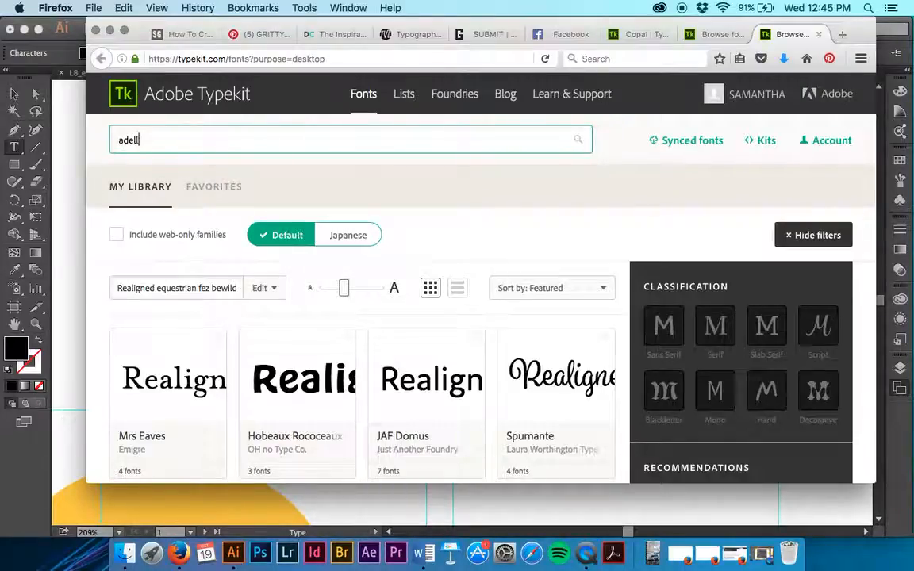
pyautogui.write('e sans')
pyautogui.press('Return')
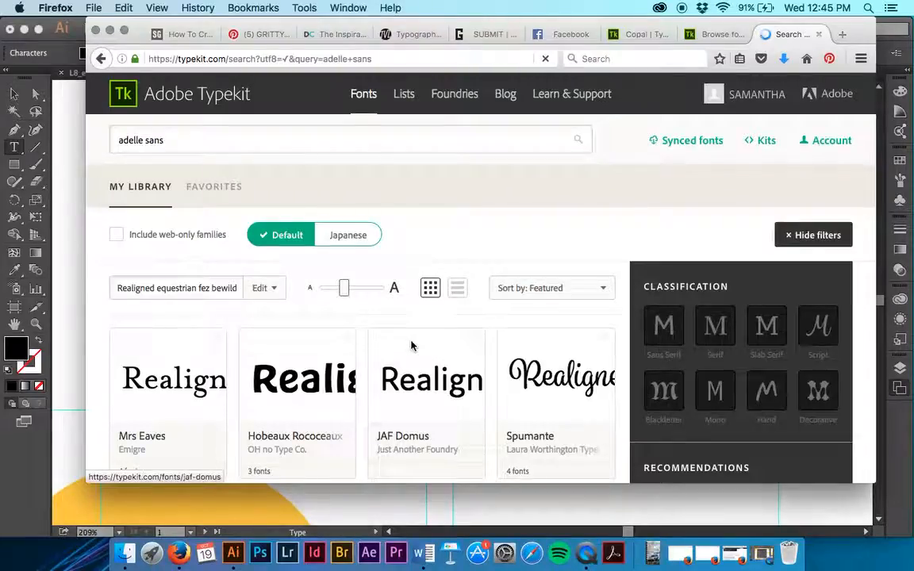
pyautogui.scroll(-3, 411, 345)
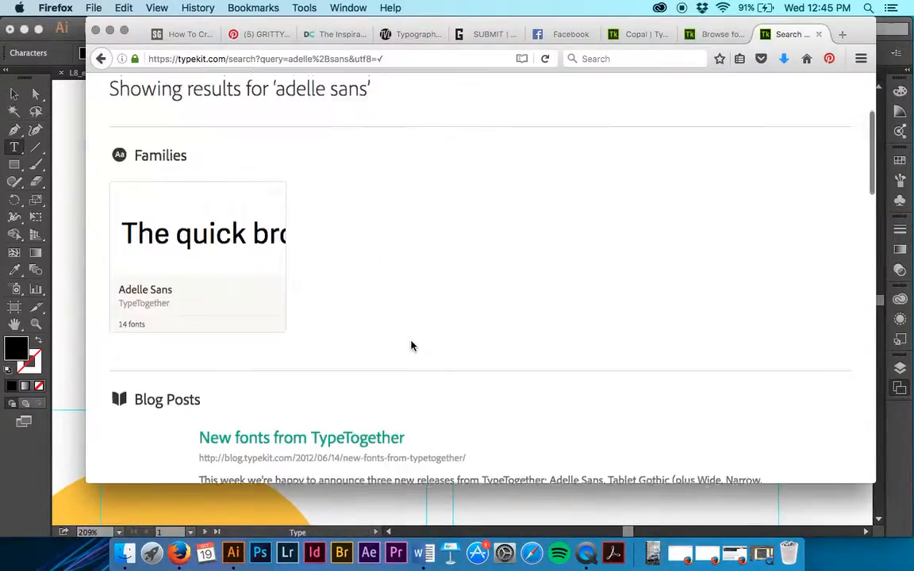
pyautogui.click(221, 296)
pyautogui.scroll(-2, 220, 299)
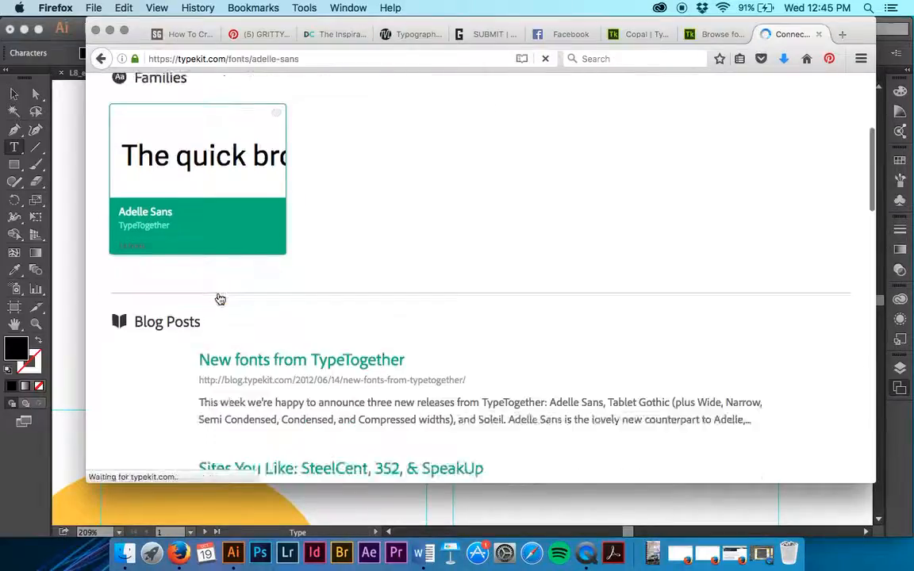
# - Examine the sync status of the individual Adelle Sans fonts
pyautogui.scroll(-2, 220, 299)
pyautogui.scroll(5, 220, 299)
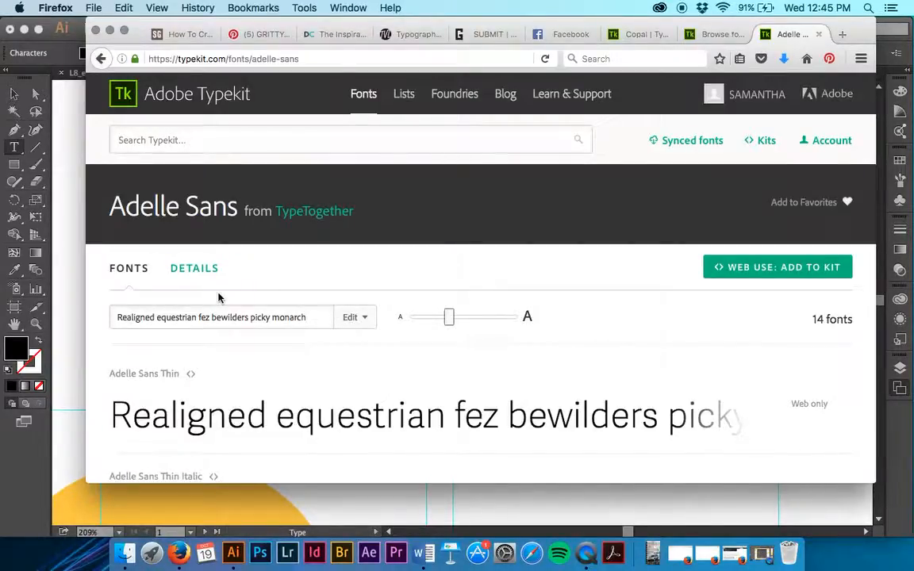
pyautogui.scroll(-5, 469, 355)
pyautogui.scroll(-13, 470, 355)
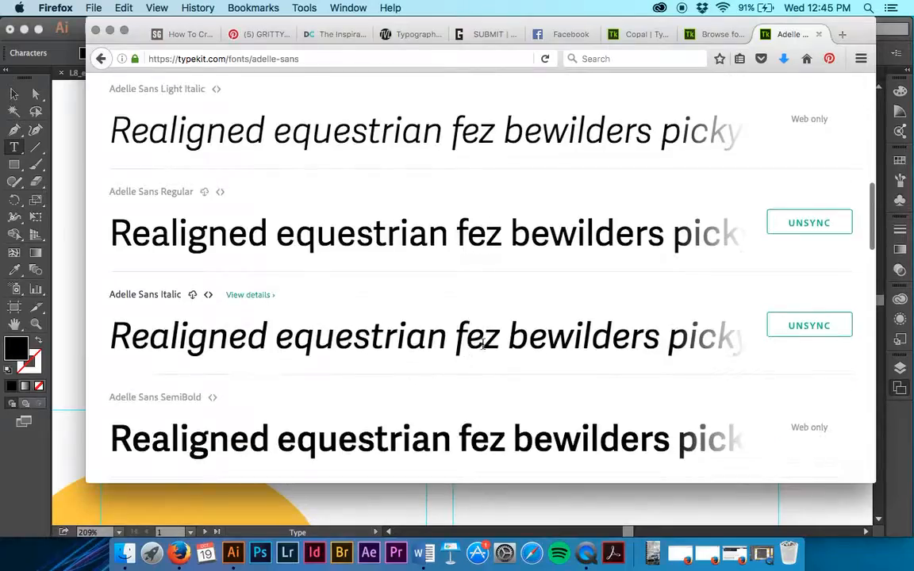
pyautogui.scroll(-10, 712, 327)
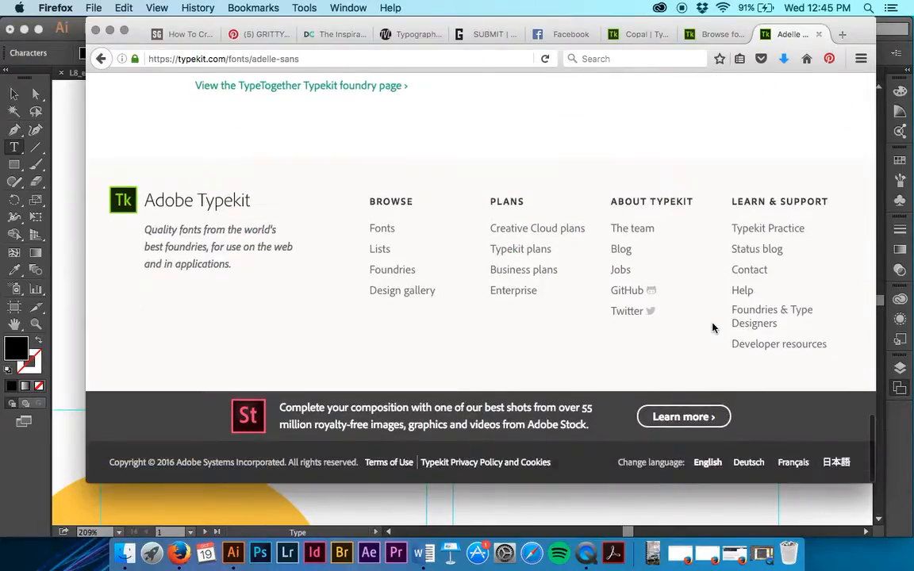
# - Search Typekit for "copal", open the Copal family and examine the sync status of its fonts
pyautogui.scroll(20, 712, 327)
pyautogui.click(318, 134)
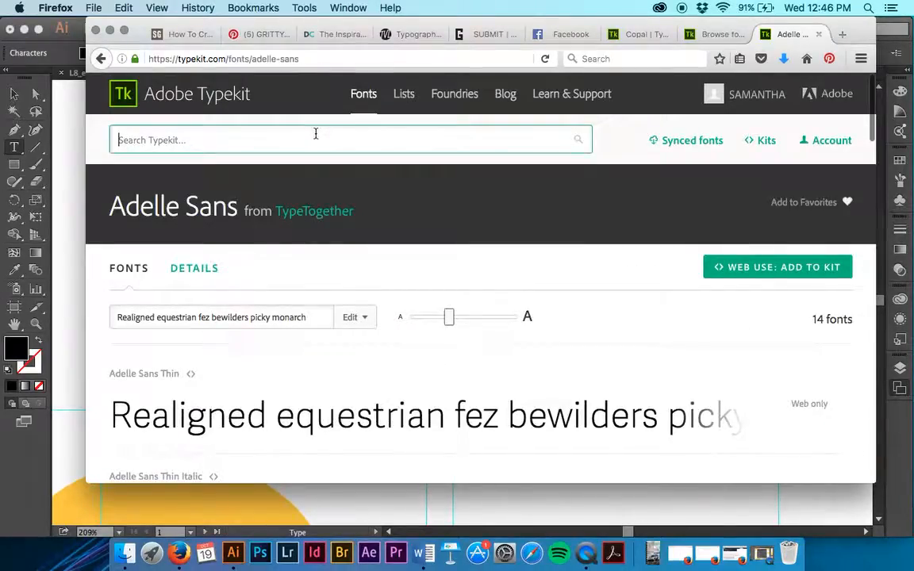
pyautogui.write('copal')
pyautogui.press('Return')
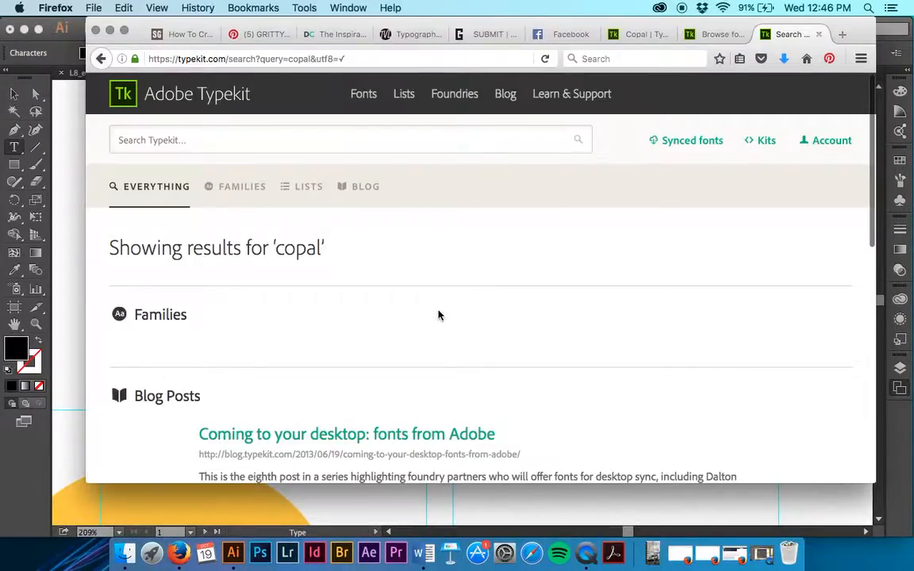
pyautogui.scroll(-4, 437, 315)
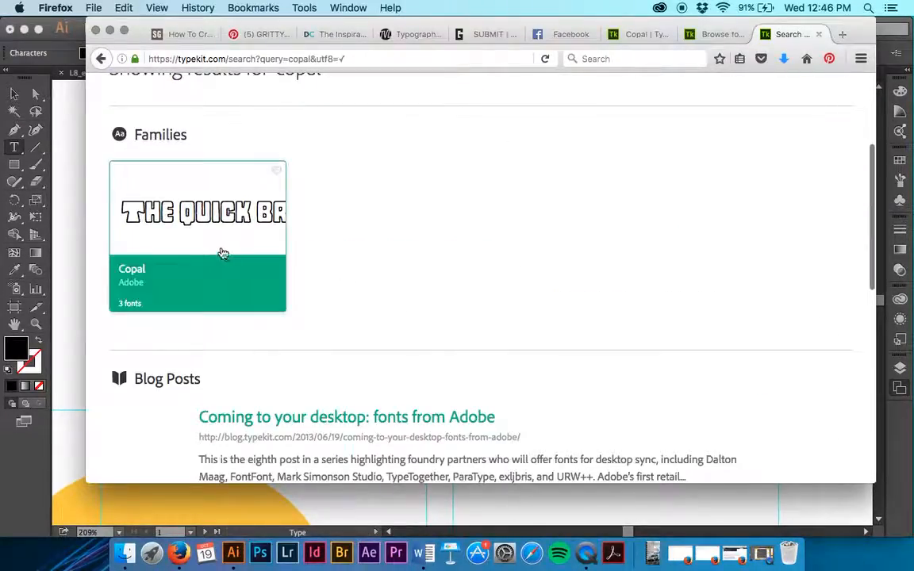
pyautogui.click(218, 239)
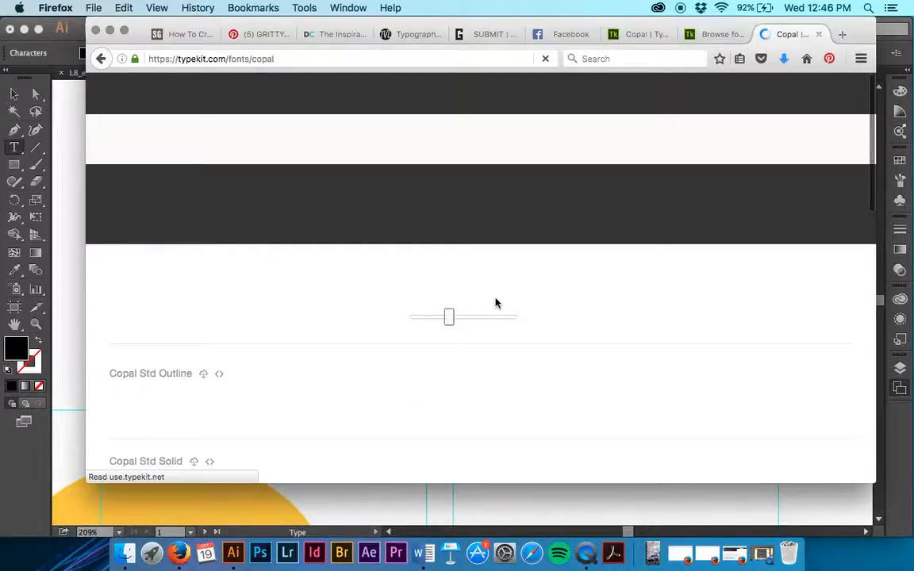
pyautogui.scroll(3, 496, 303)
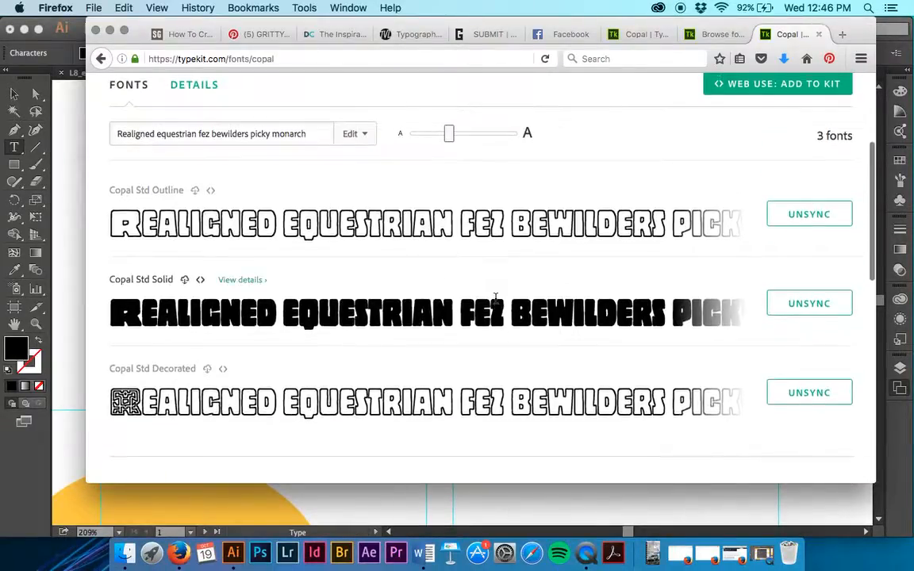
# - Return to Illustrator, recheck the fonts under the Typekit filter, clear the filter and close the font list
pyautogui.click(68, 185)
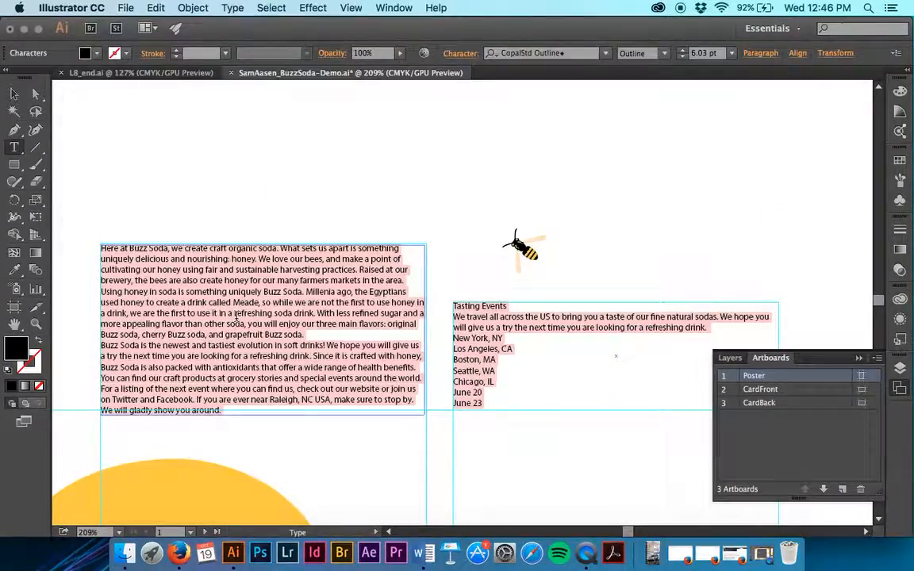
pyautogui.click(606, 54)
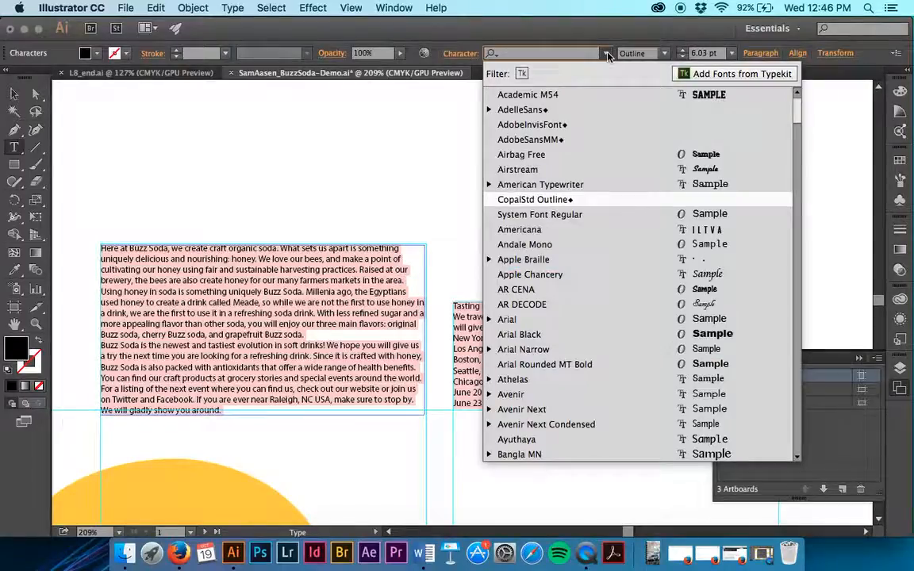
pyautogui.click(519, 73)
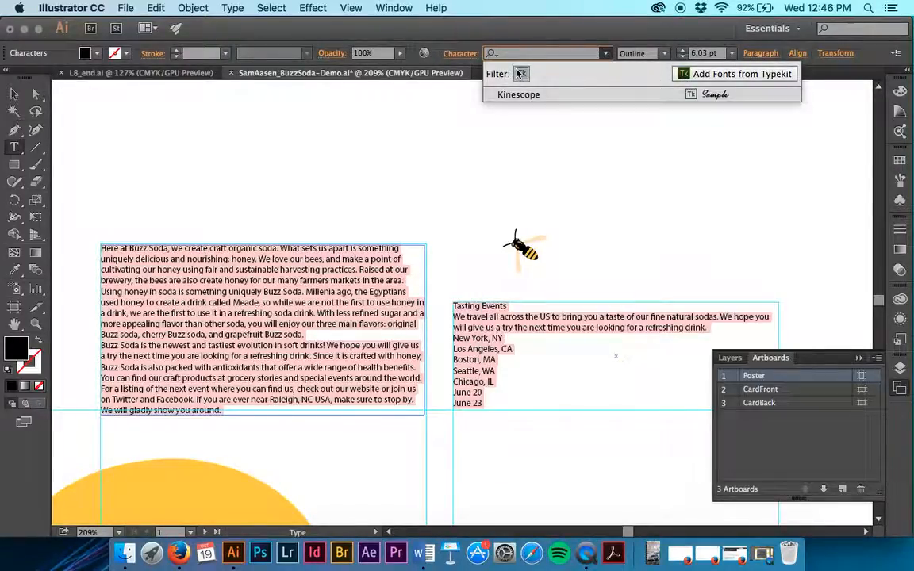
pyautogui.click(519, 73)
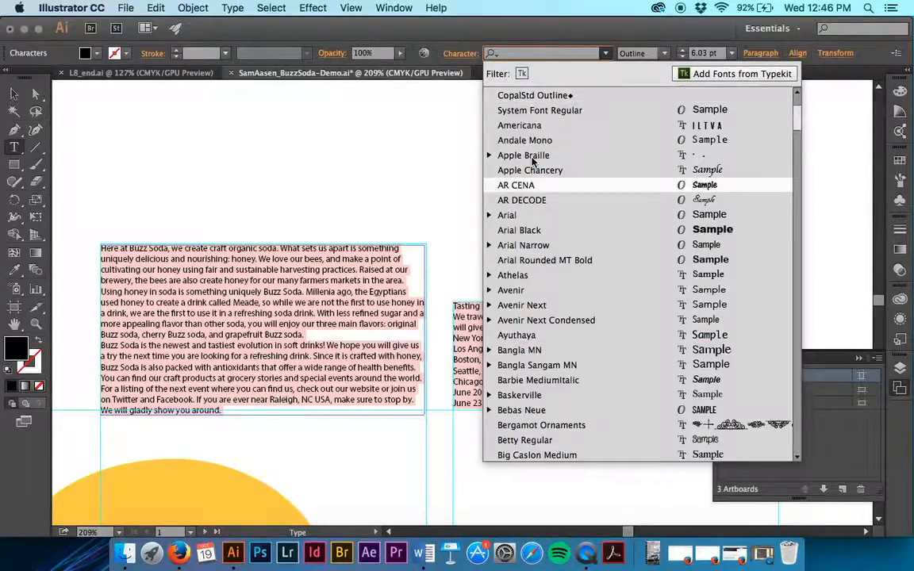
pyautogui.press('Escape')
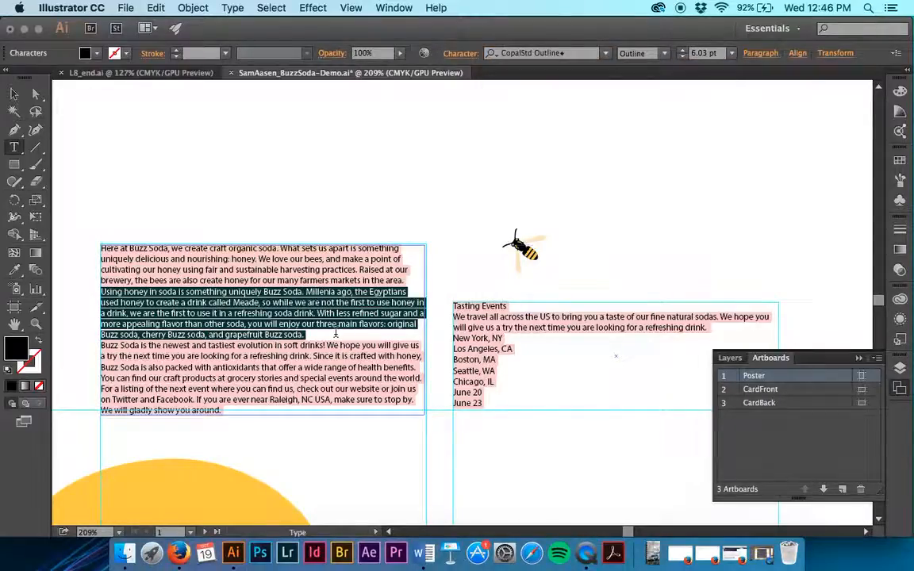
# - Apply Adelle Sans Regular to all of the threaded text and check the text that flows onto the card
pyautogui.hotkey('ctrl', 'a')
pyautogui.click(555, 52)
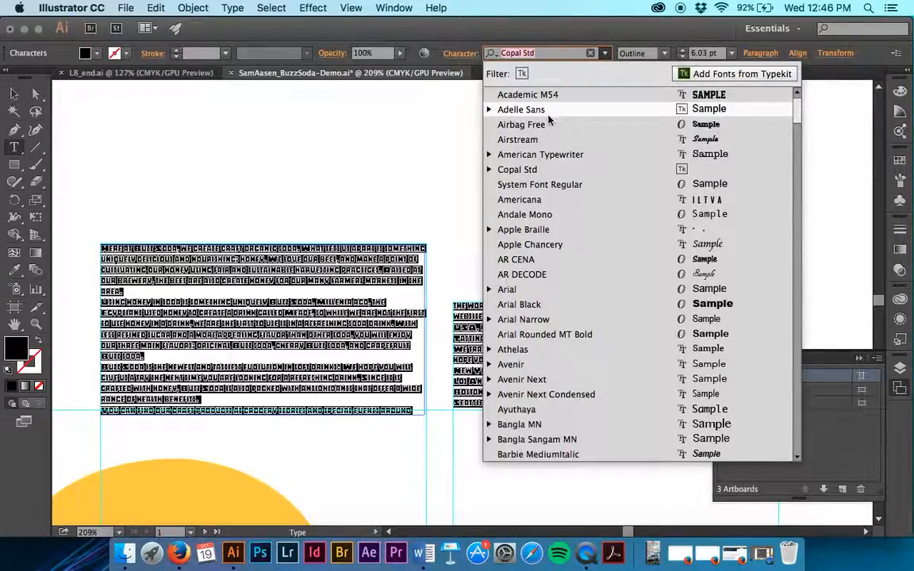
pyautogui.click(489, 110)
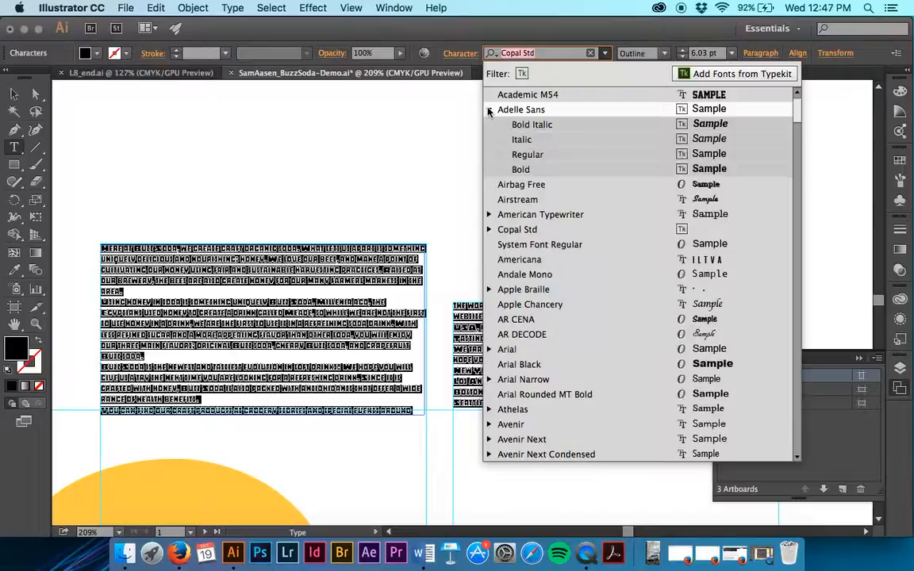
pyautogui.click(507, 156)
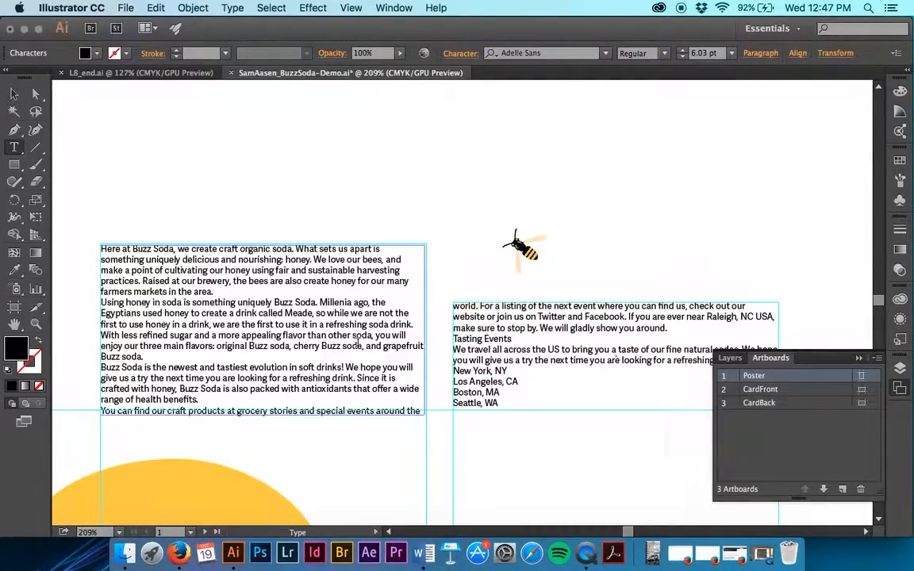
pyautogui.hscroll(5, 539, 372)
pyautogui.scroll(-15, 539, 373)
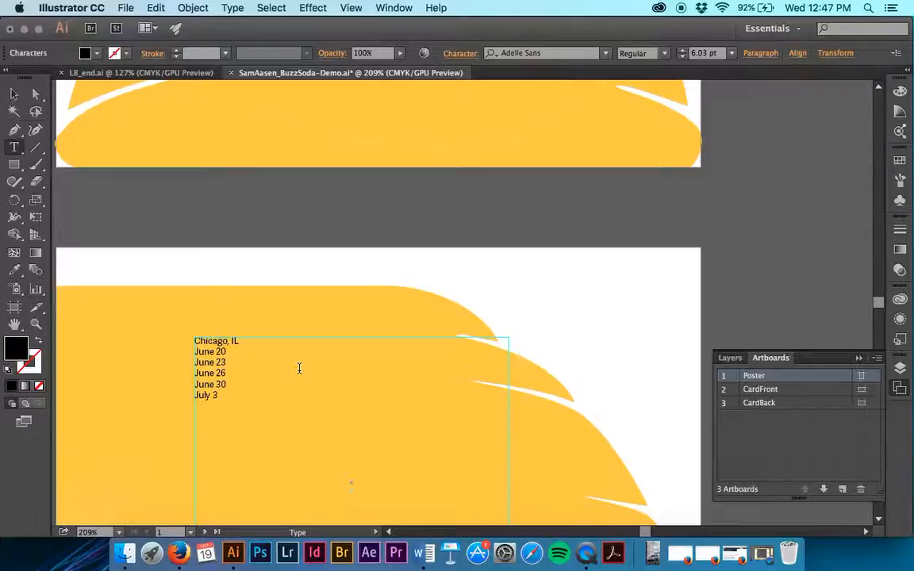
pyautogui.scroll(10, 299, 368)
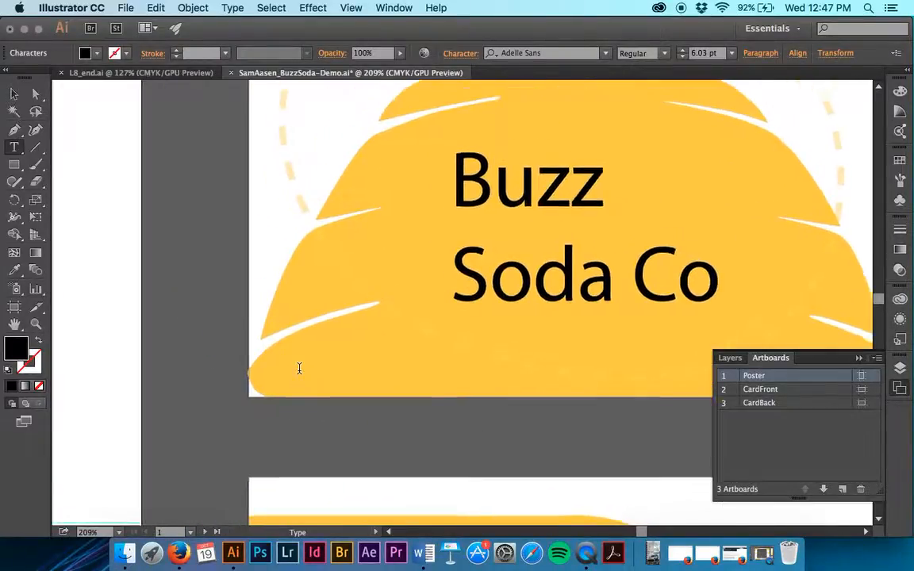
# - Set the word "soda" in the poster's title to Adelle Sans Bold
pyautogui.hscroll(-15, 299, 368)
pyautogui.scroll(3, 299, 368)
pyautogui.hscroll(-5, 299, 368)
pyautogui.click(203, 276)
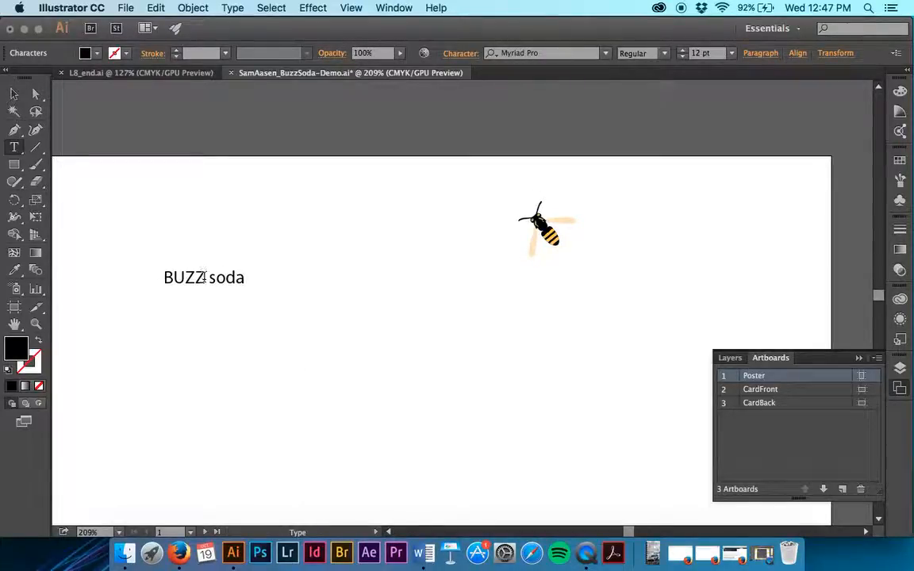
pyautogui.doubleClick(204, 275)
pyautogui.moveTo(209, 277); pyautogui.dragTo(244, 278)
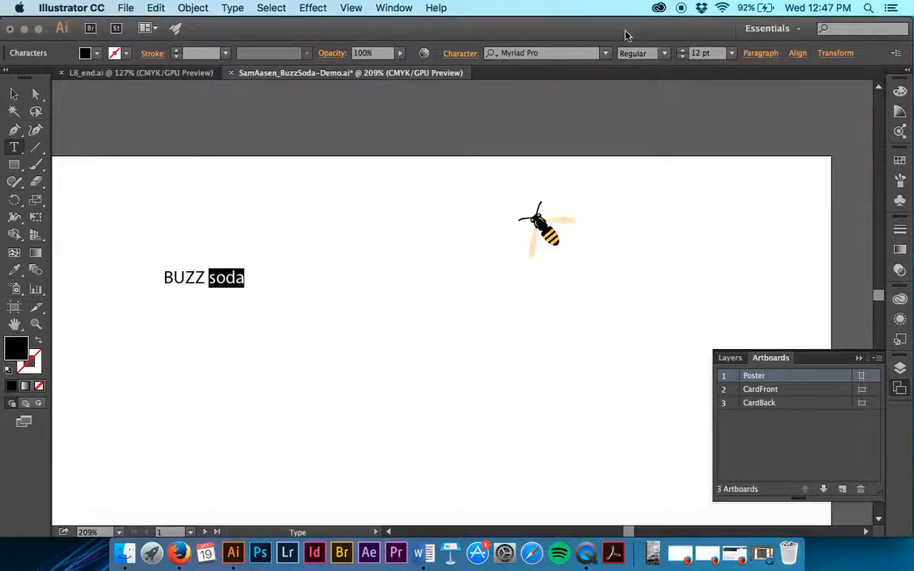
pyautogui.click(603, 53)
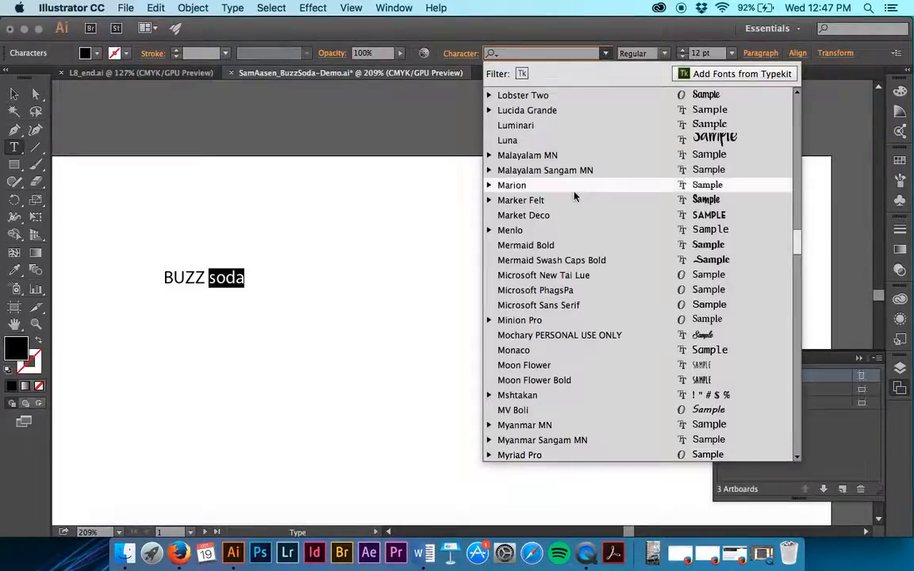
pyautogui.scroll(15, 577, 196)
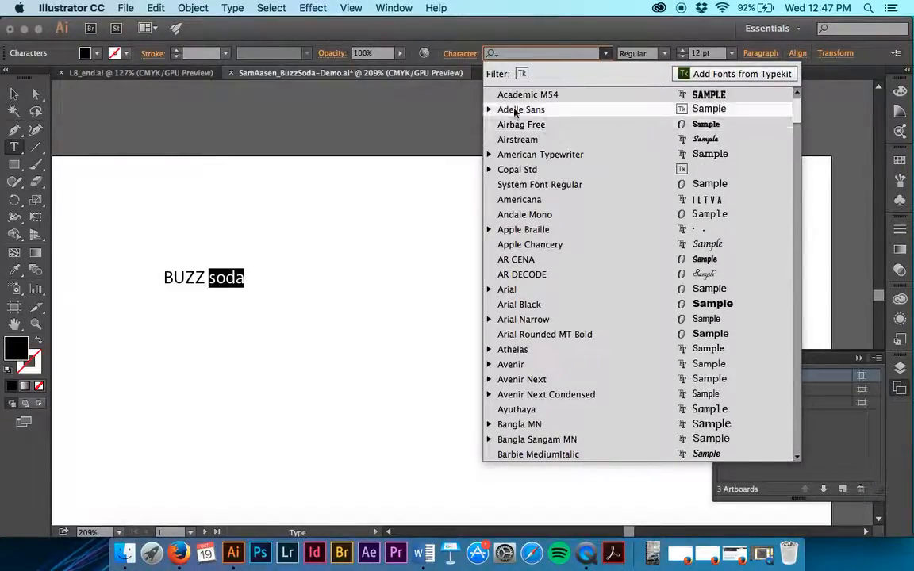
pyautogui.click(489, 109)
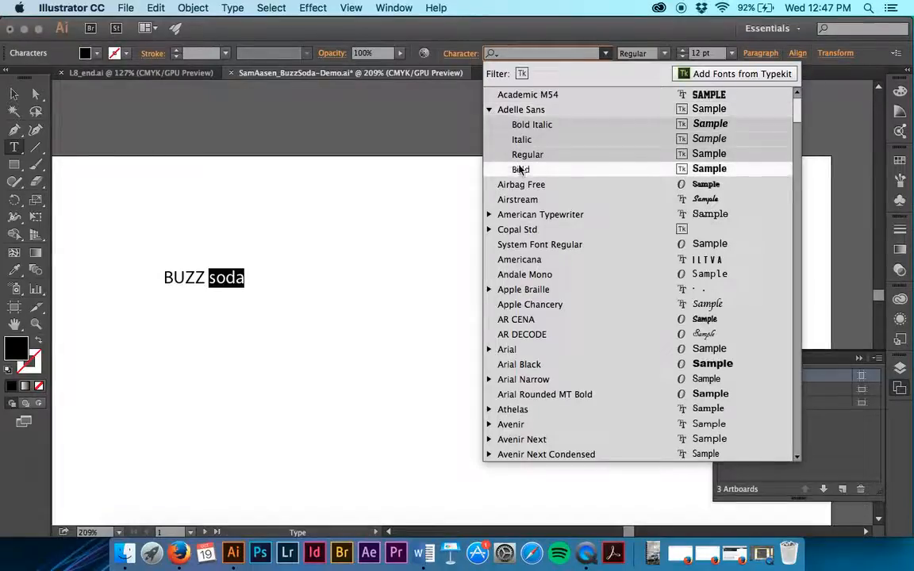
pyautogui.click(520, 169)
pyautogui.click(232, 277)
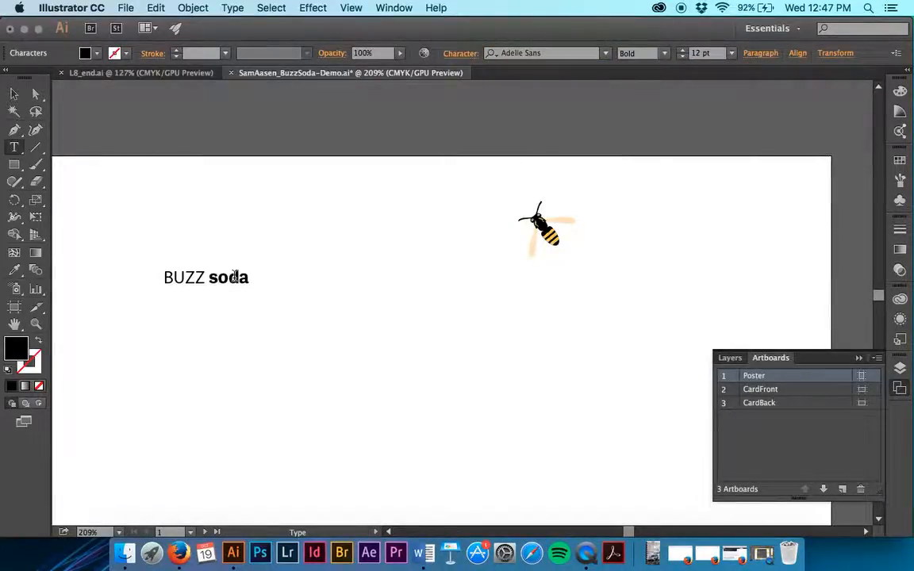
# - Set the word "BUZZ" in the poster's title to Copal Std Outline
pyautogui.moveTo(204, 277); pyautogui.dragTo(164, 280)
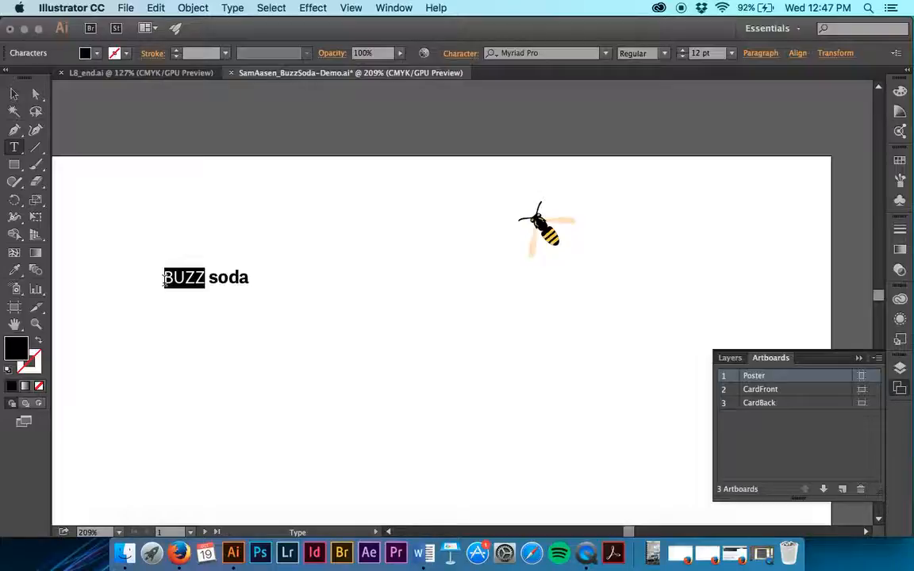
pyautogui.click(547, 49)
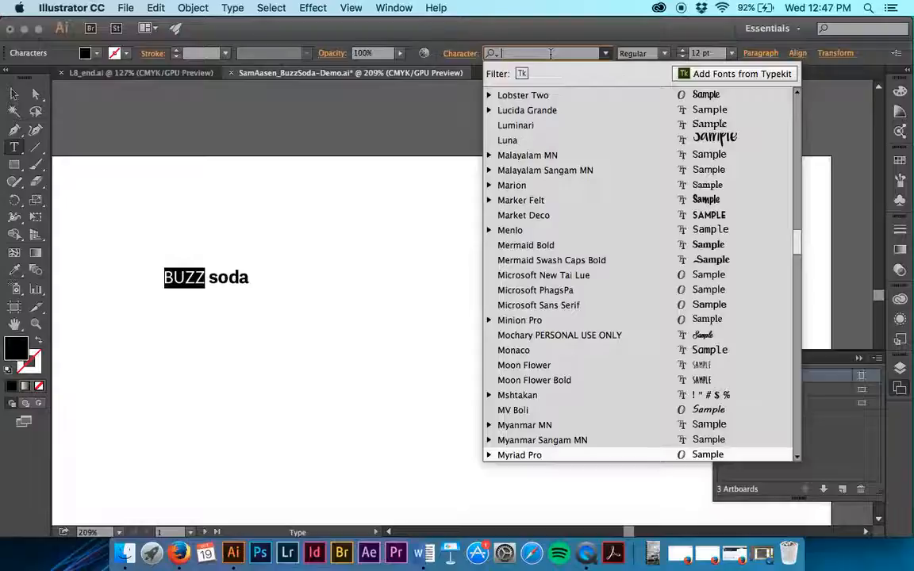
pyautogui.write('cop')
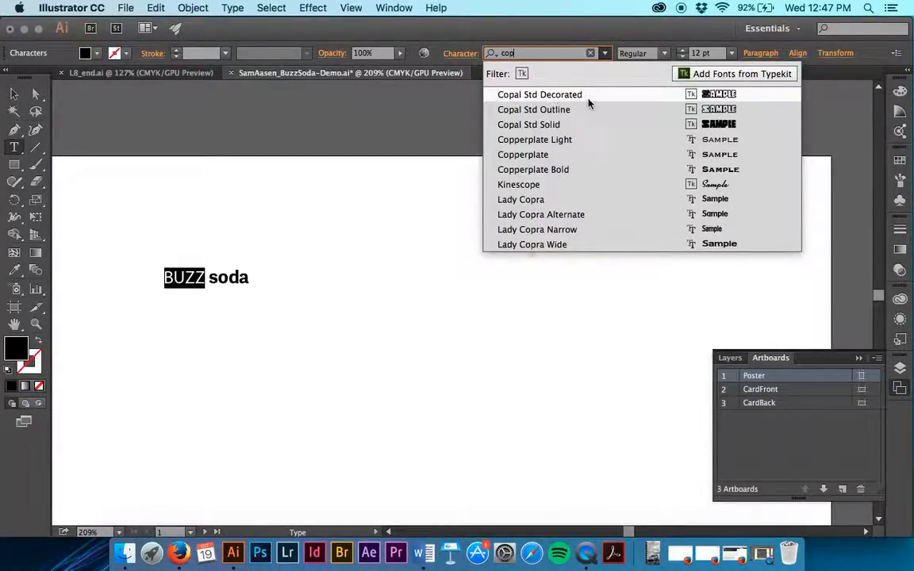
pyautogui.click(596, 110)
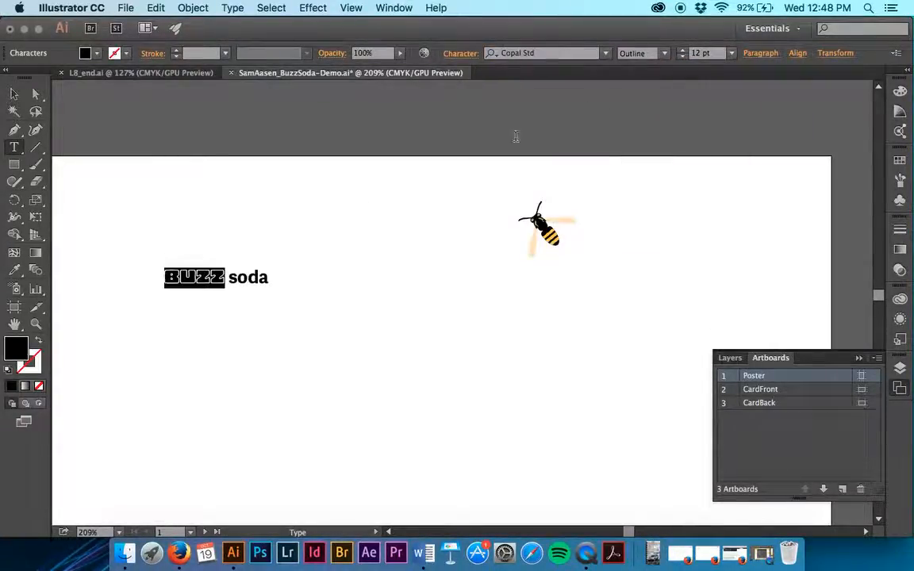
pyautogui.click(251, 277)
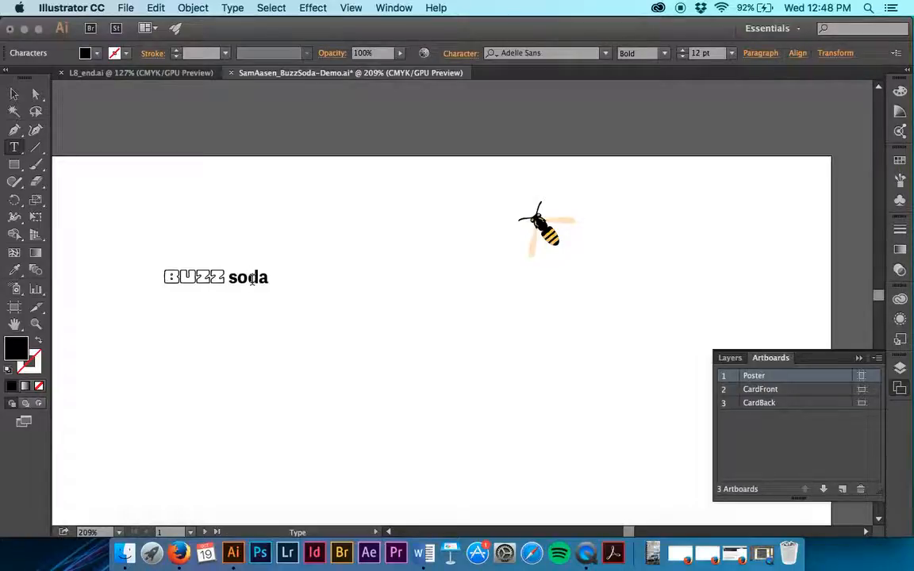
# - Set the font size of the word "BUZZ" to 72 pt
pyautogui.hscroll(-5, 262, 279)
pyautogui.moveTo(297, 291); pyautogui.dragTo(229, 290)
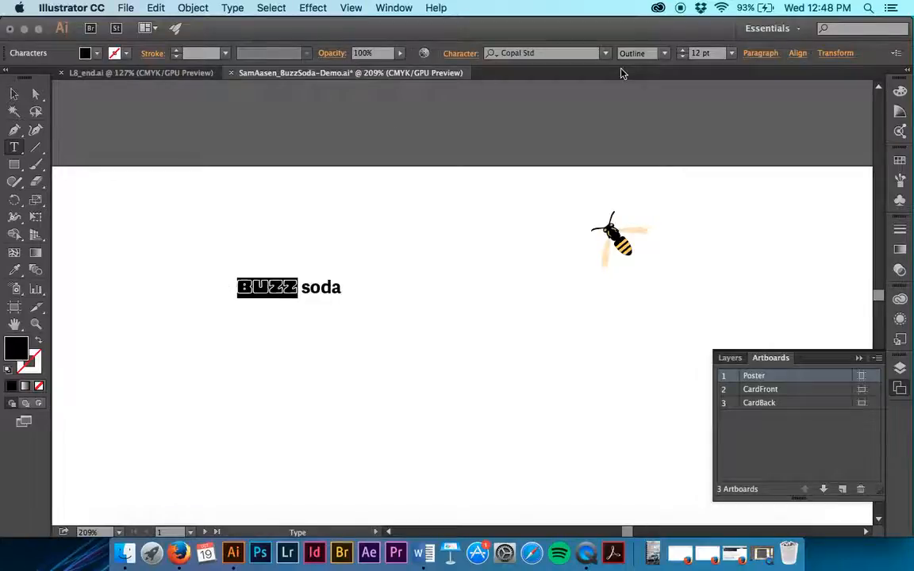
pyautogui.click(730, 53)
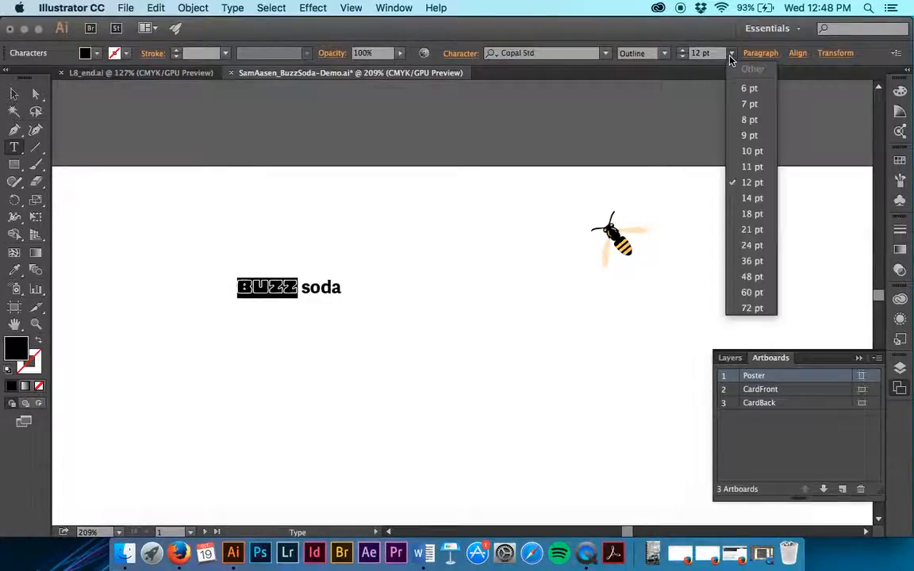
pyautogui.click(748, 307)
pyautogui.click(536, 246)
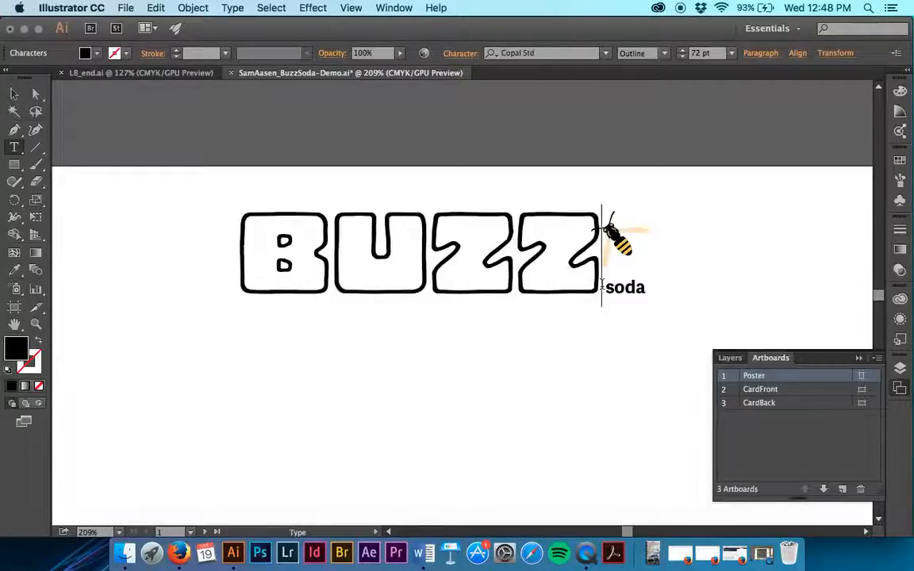
# - Break the poster title in front of "soda" so that the word starts on its own line below "BUZZ"
pyautogui.moveTo(601, 284); pyautogui.dragTo(270, 293)
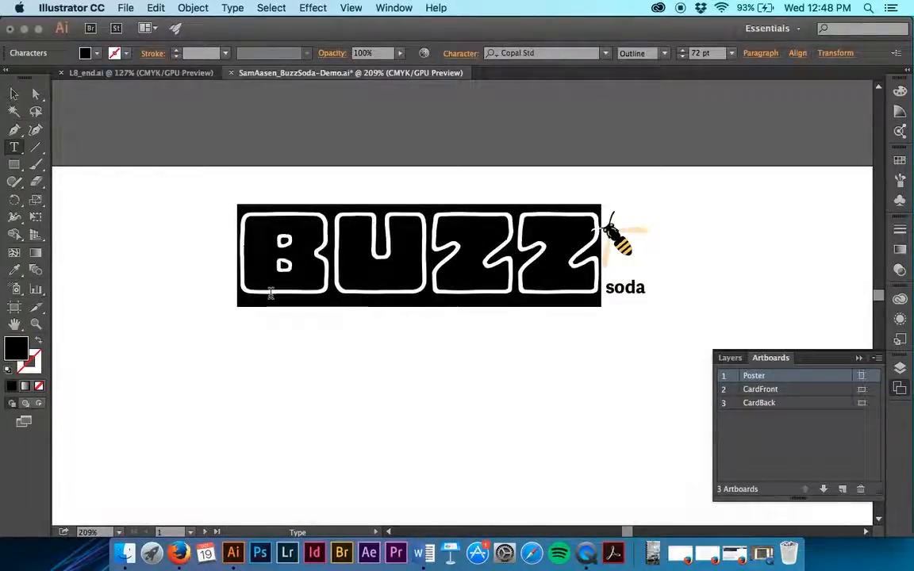
pyautogui.click(607, 289)
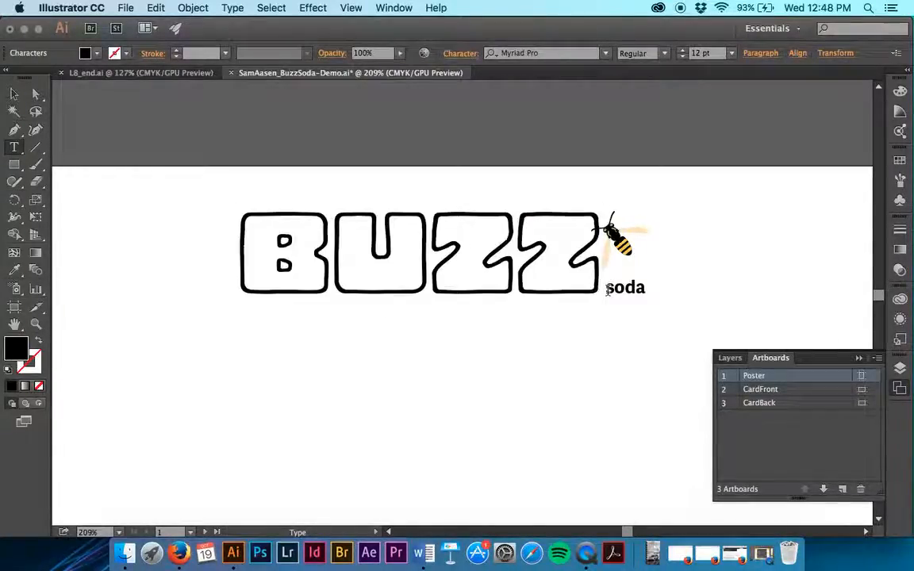
pyautogui.press('Return')
# - Set the font size of the word "BUZZ" to 88 pt
pyautogui.moveTo(599, 289); pyautogui.dragTo(248, 283)
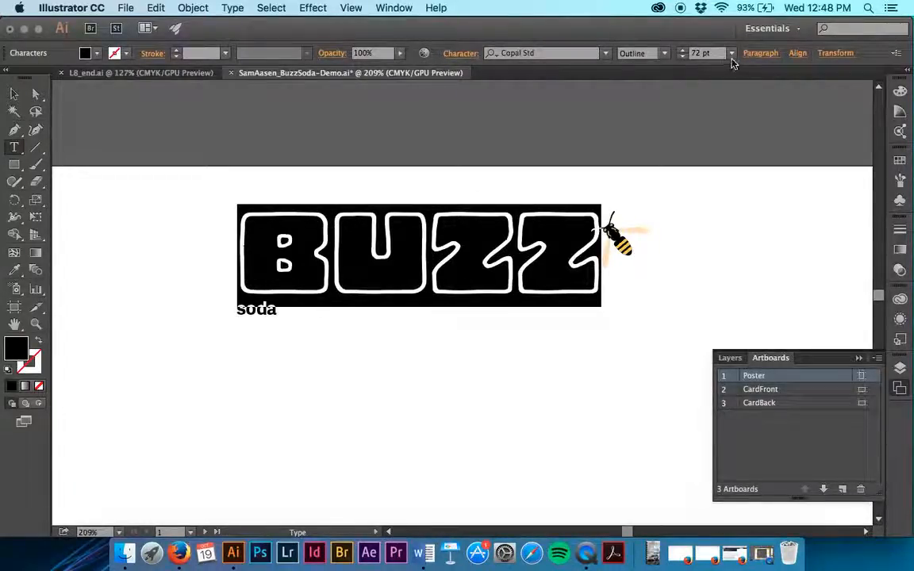
pyautogui.click(731, 56)
pyautogui.click(733, 58)
pyautogui.click(688, 56)
pyautogui.write('88')
pyautogui.press('Return')
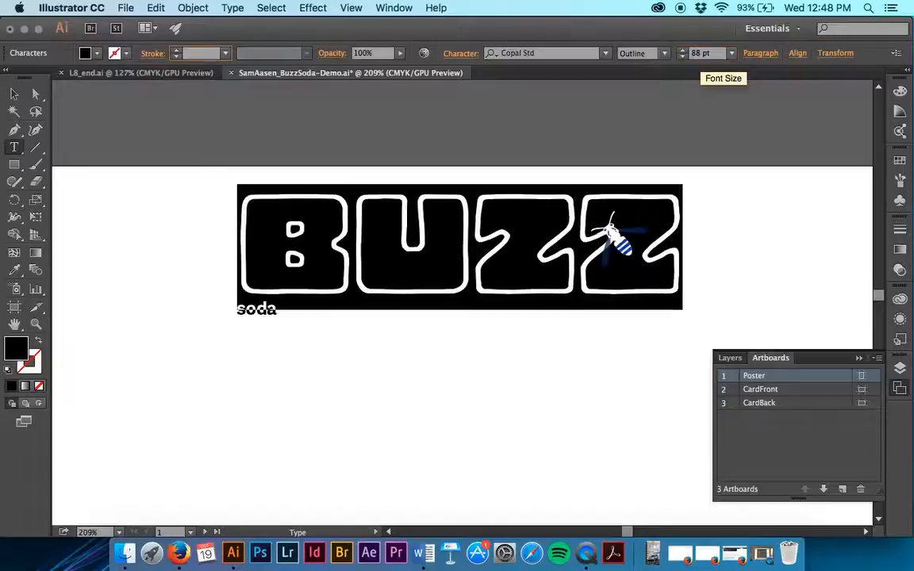
pyautogui.click(498, 240)
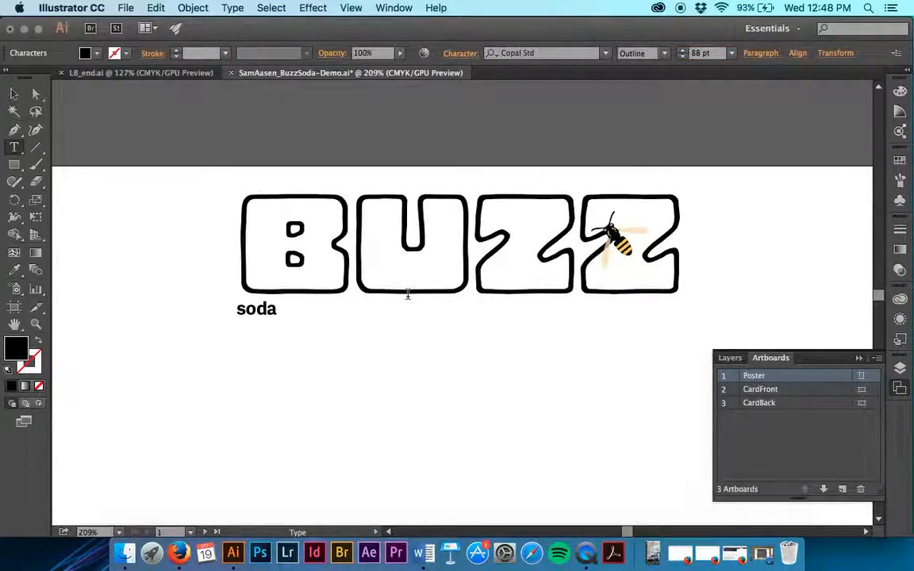
# - Set the font size of the word "soda" to 72 pt
pyautogui.moveTo(277, 308); pyautogui.dragTo(227, 309)
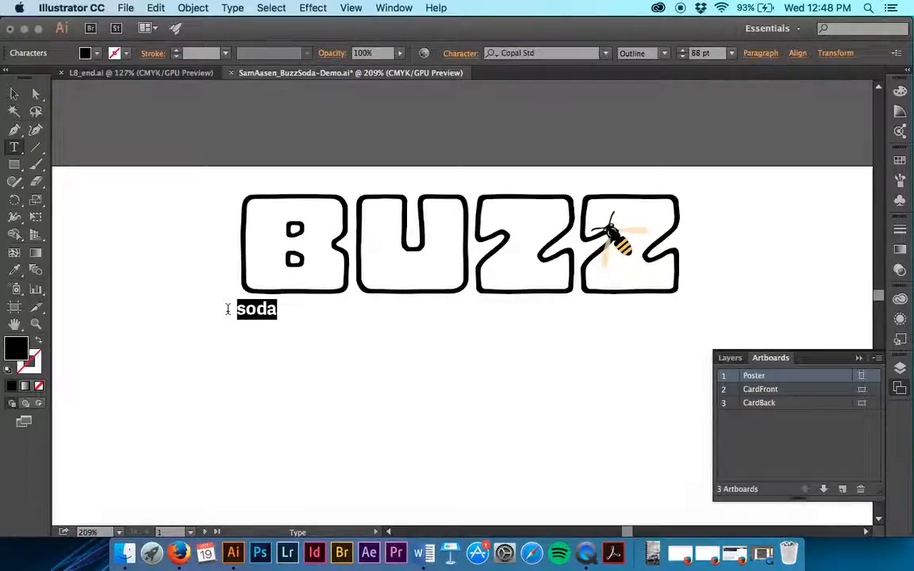
pyautogui.click(731, 53)
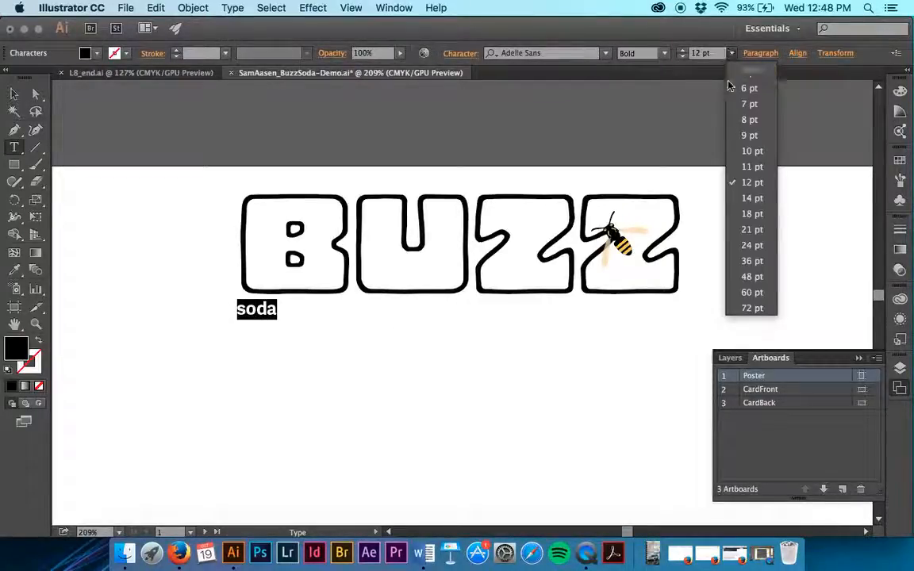
pyautogui.click(751, 308)
pyautogui.click(444, 387)
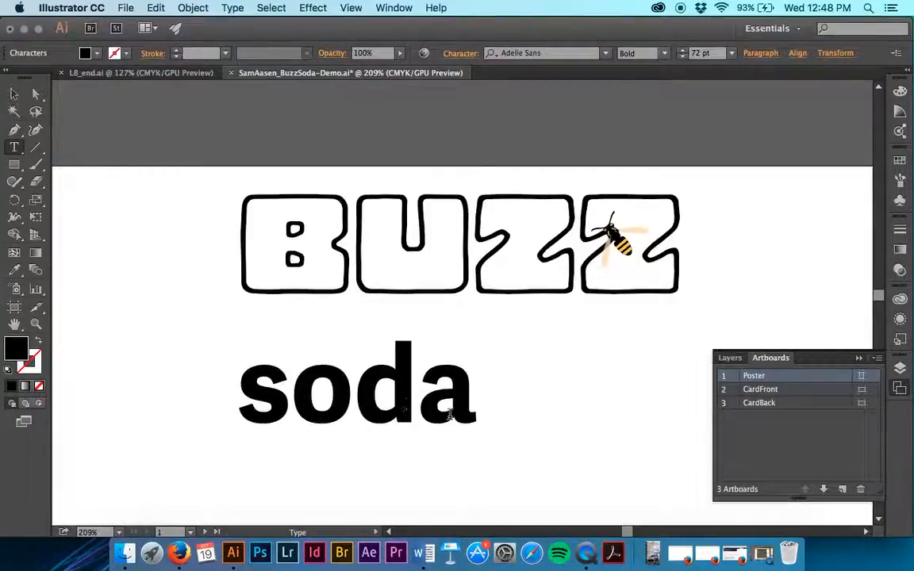
# - Give the word "soda" a 2 pt orange stroke and a yellow fill
pyautogui.moveTo(478, 410); pyautogui.dragTo(211, 404)
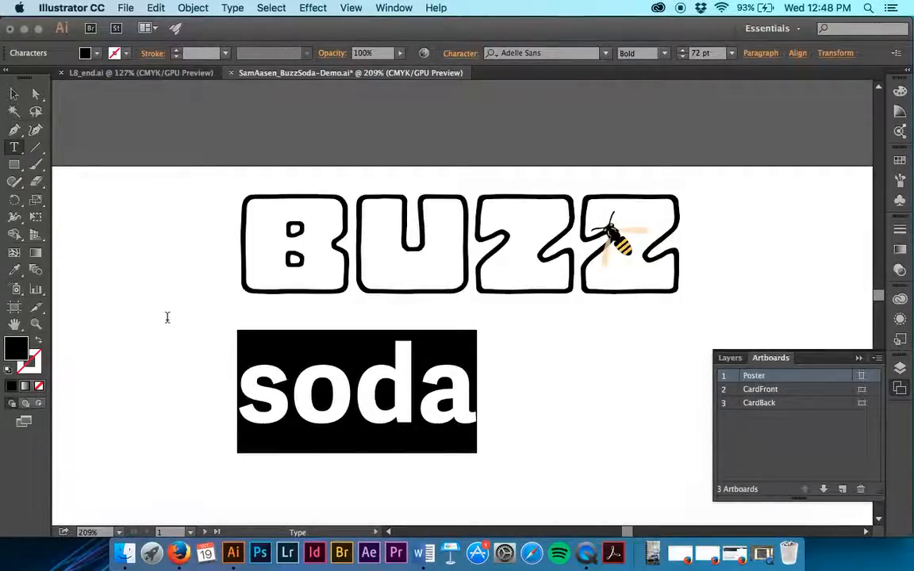
pyautogui.click(126, 51)
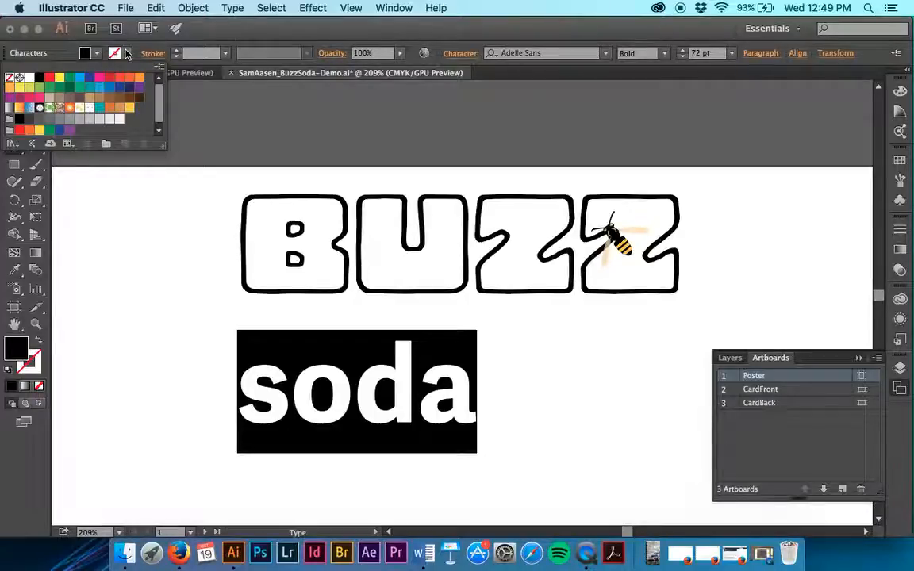
pyautogui.click(108, 110)
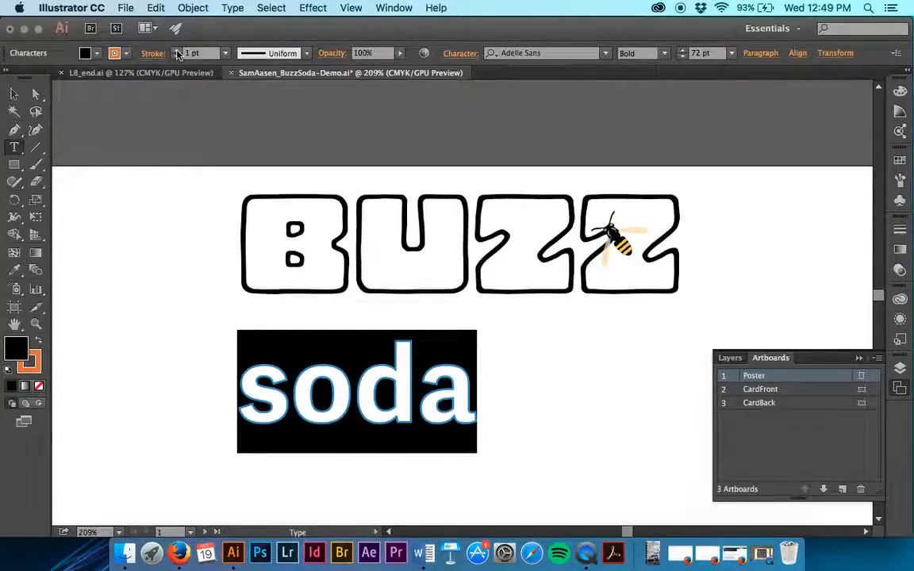
pyautogui.click(177, 53)
pyautogui.click(85, 53)
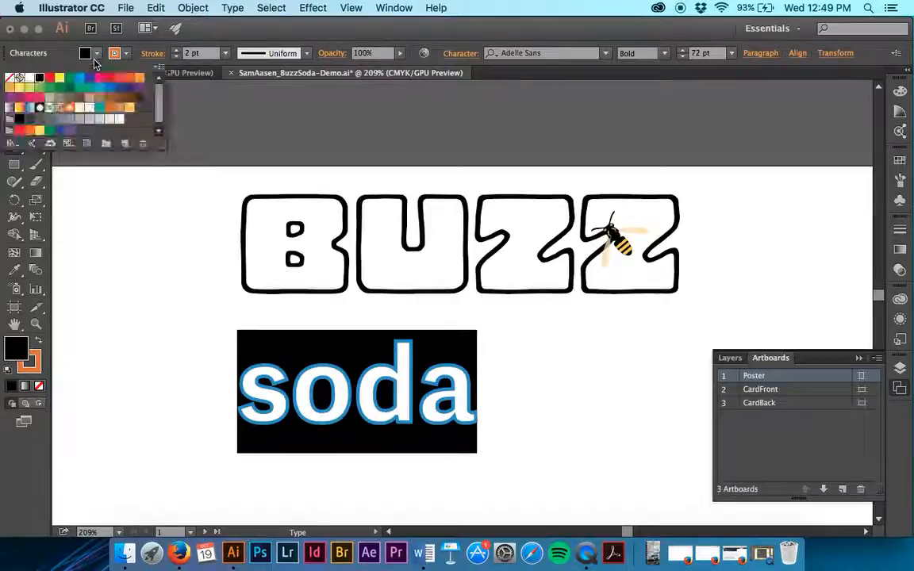
pyautogui.click(121, 109)
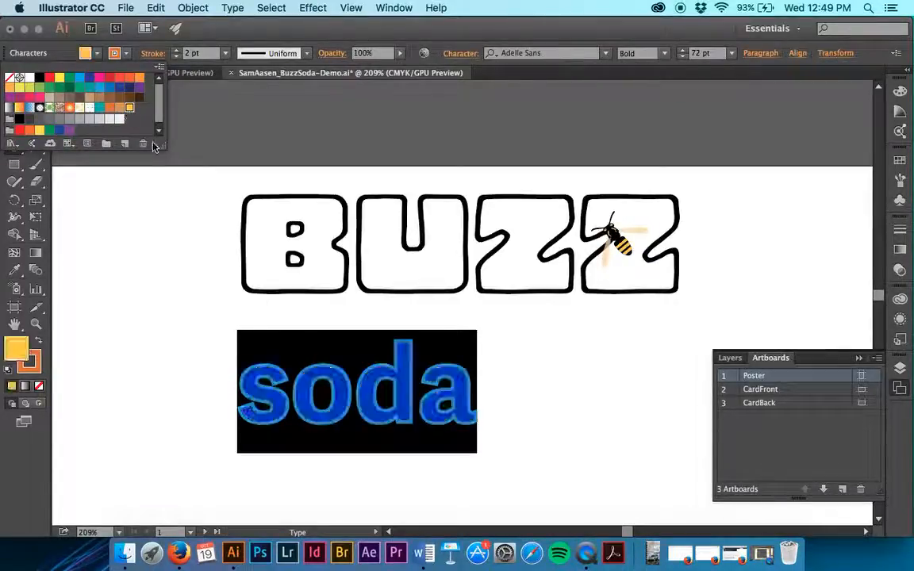
pyautogui.click(289, 389)
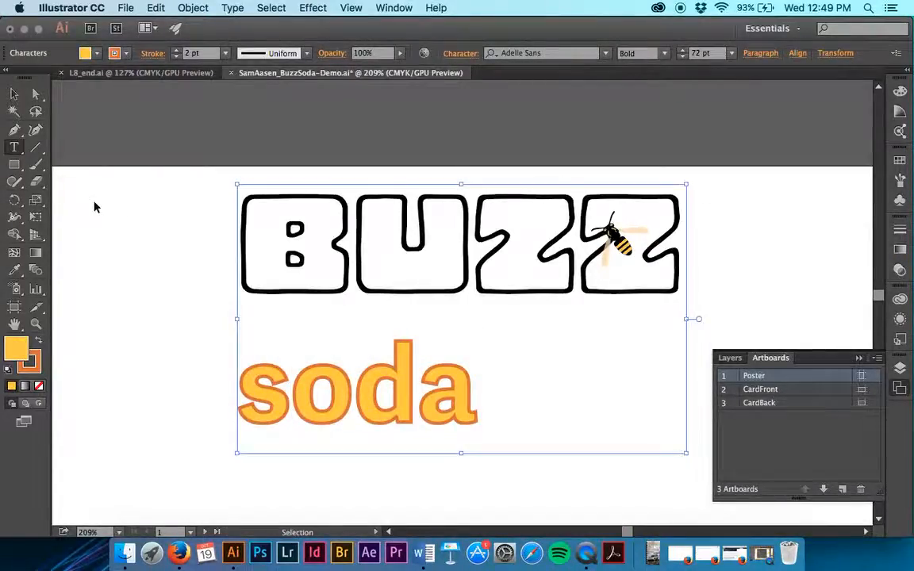
# - Show the hidden poster header layer with the cloud artwork behind the title
pyautogui.press('super+minus')
pyautogui.press('super+minus')
pyautogui.press('super+minus')
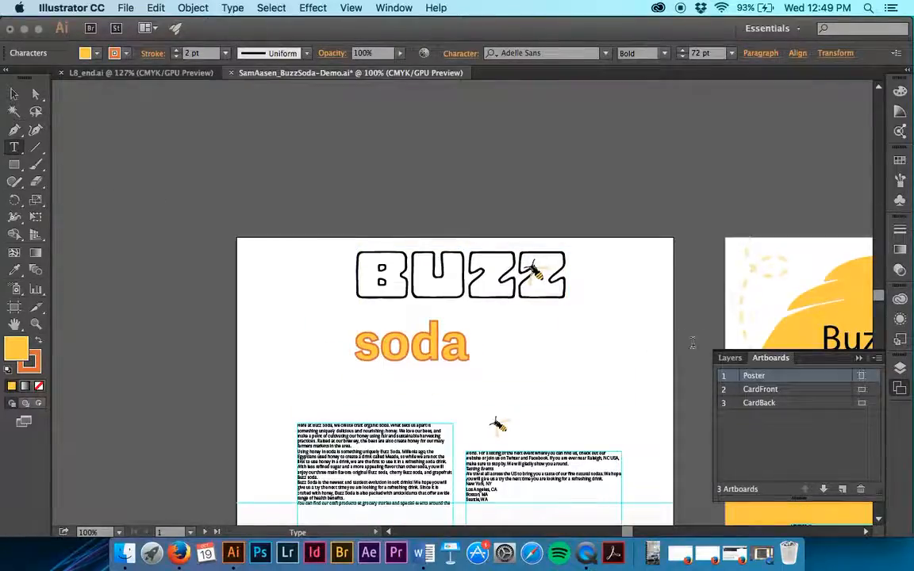
pyautogui.click(728, 358)
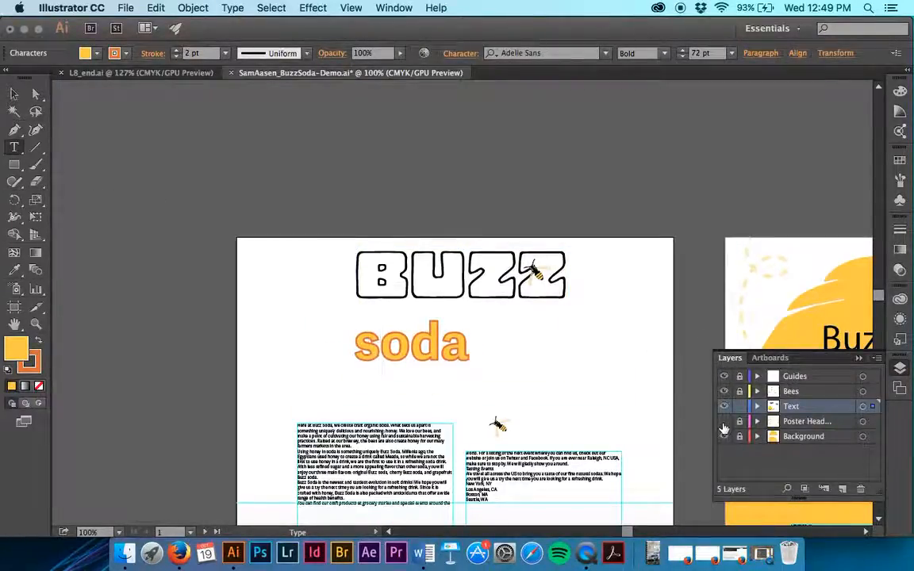
pyautogui.click(723, 422)
# - Move the BUZZ soda title down and slightly left inside the white cloud, and save the document
pyautogui.click(14, 94)
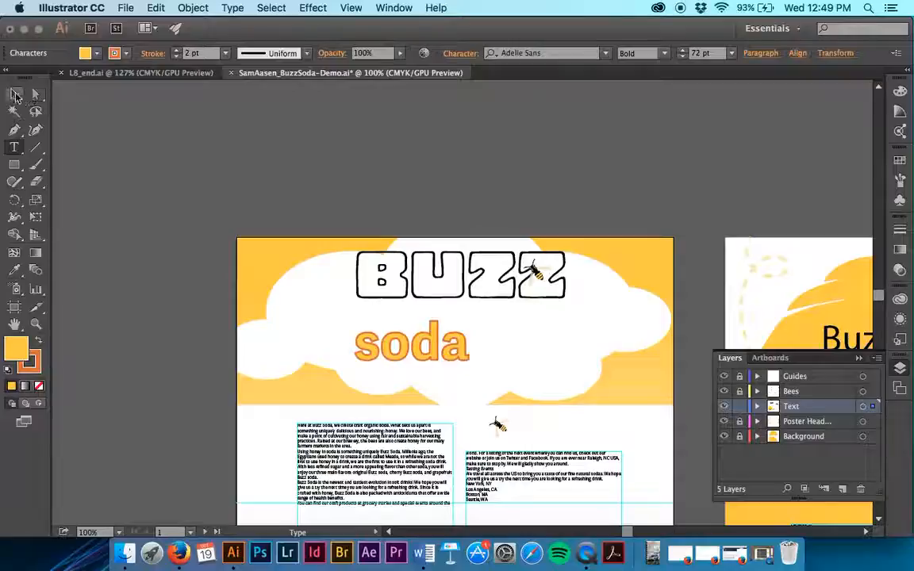
pyautogui.click(485, 339)
pyautogui.moveTo(446, 290); pyautogui.dragTo(442, 312)
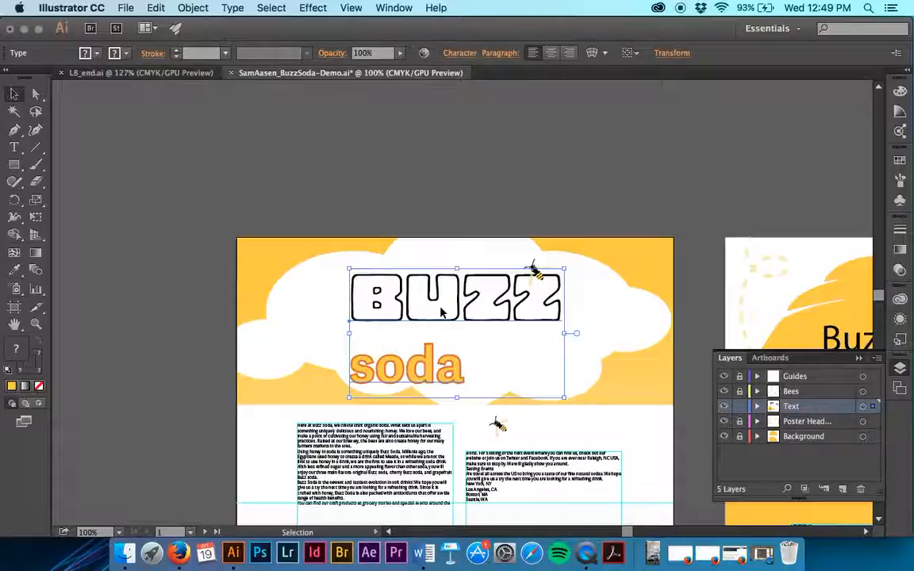
pyautogui.press('a')
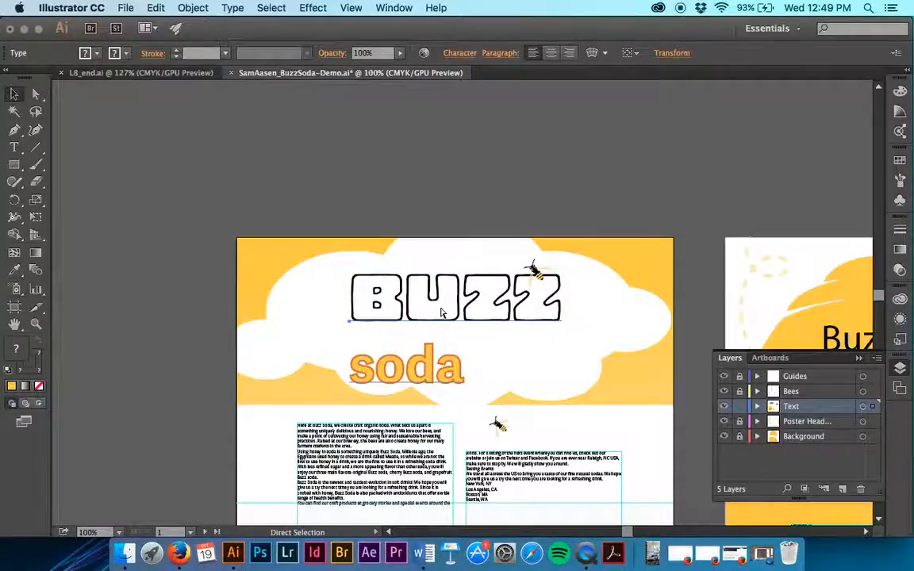
pyautogui.press('v')
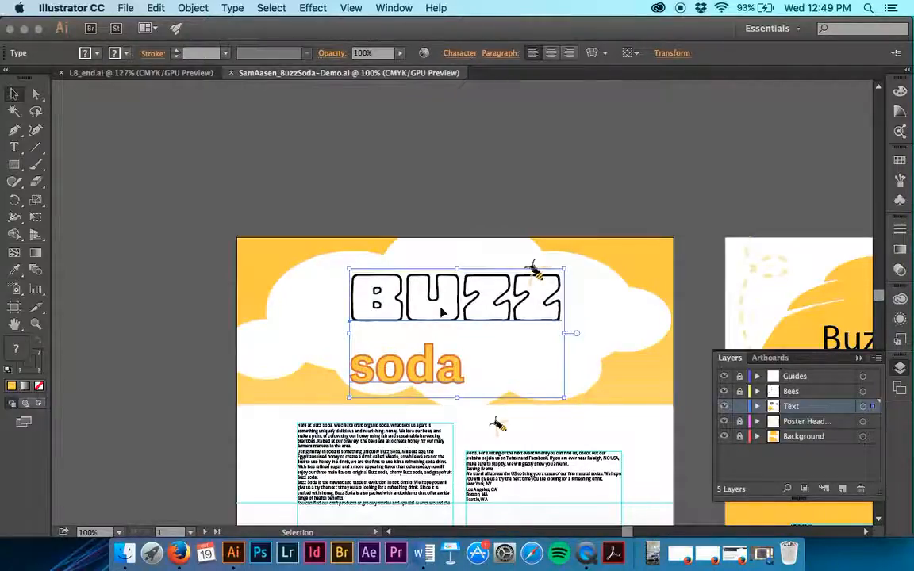